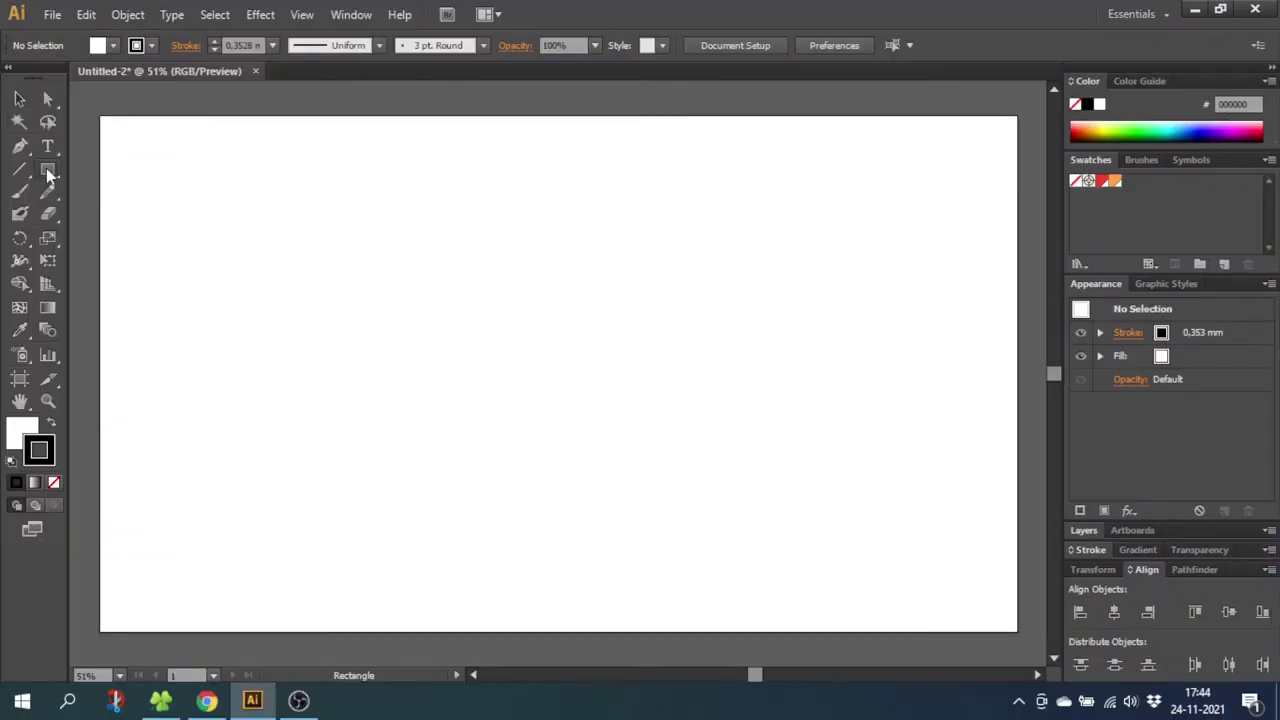
Draw a circle near the page centre with a 10 mm stroke weight.
{"action": "left_click_drag", "start_coordinate": [48, 172], "coordinate": [130, 214]}
{"action": "left_click_drag", "start_coordinate": [471, 286], "coordinate": [532, 348]}
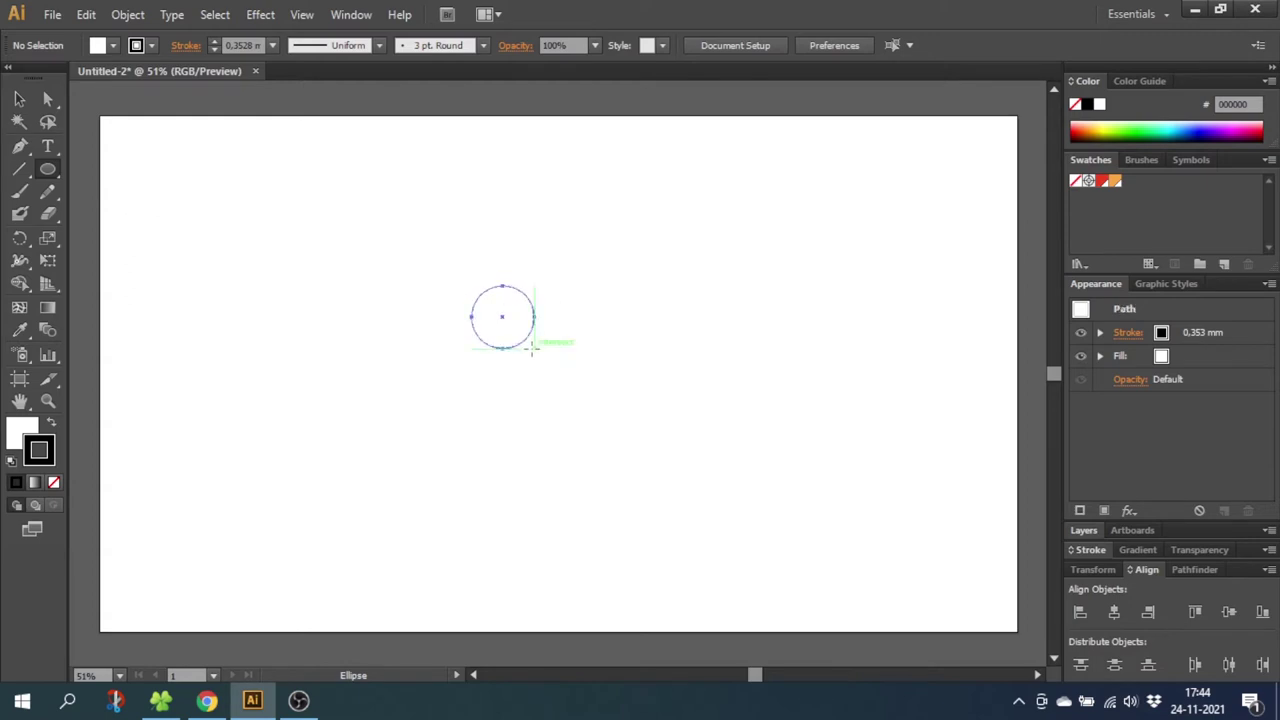
{"action": "left_click", "coordinate": [216, 46]}
{"action": "left_click", "coordinate": [216, 46]}
{"action": "left_click", "coordinate": [216, 46]}
{"action": "left_click", "coordinate": [216, 46]}
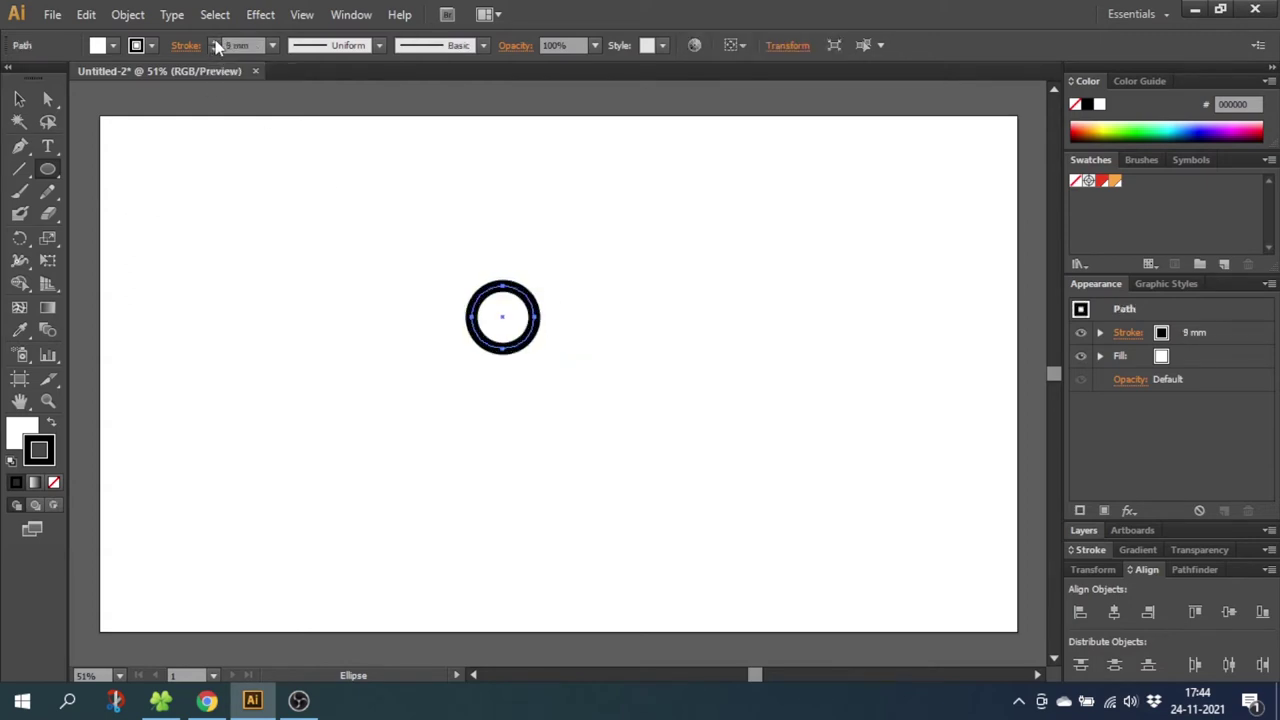
{"action": "left_click", "coordinate": [216, 46]}
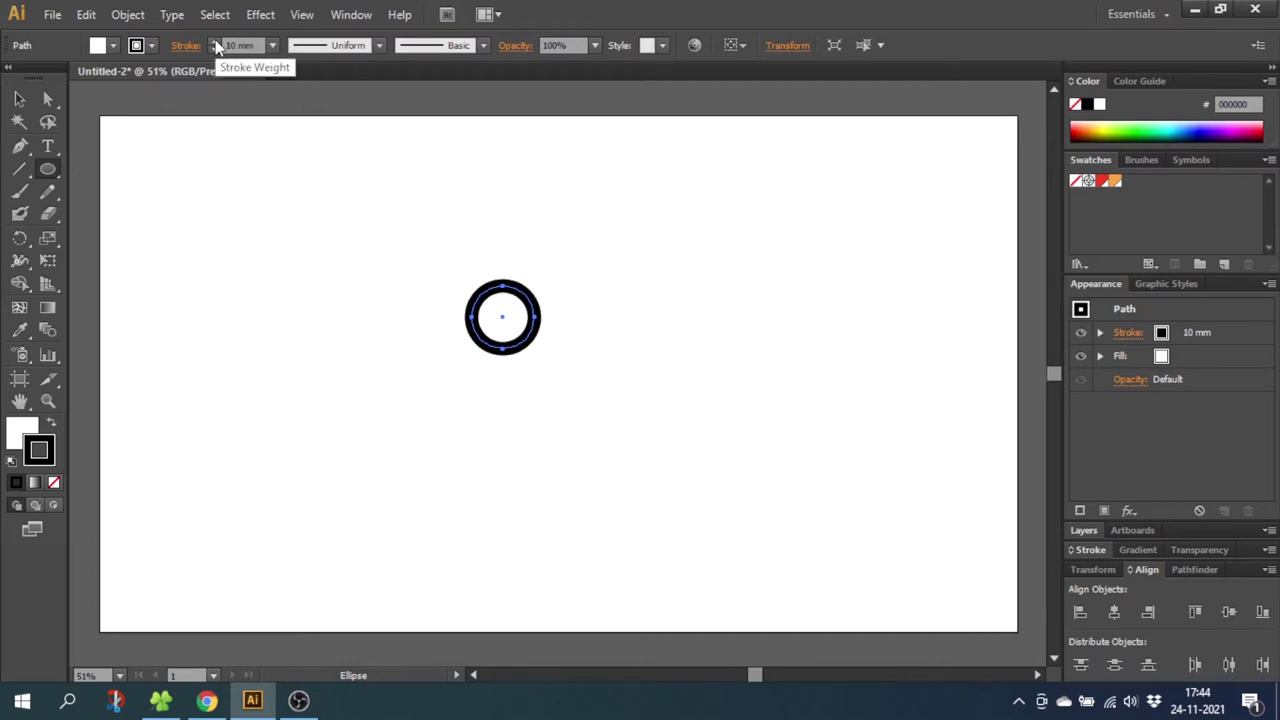
Scale the circle down and give it a red stroke and an orange fill.
{"action": "left_click", "coordinate": [19, 99]}
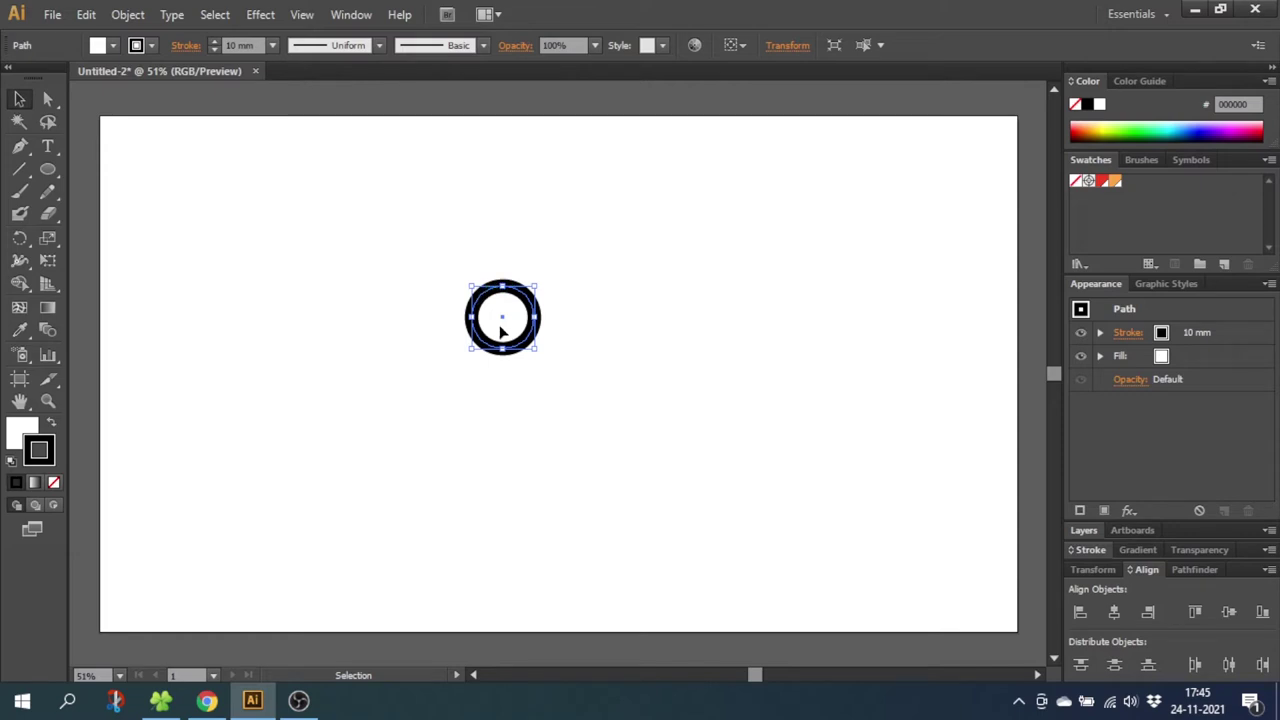
{"action": "left_click_drag", "start_coordinate": [470, 286], "coordinate": [474, 385]}
{"action": "left_click", "coordinate": [563, 293]}
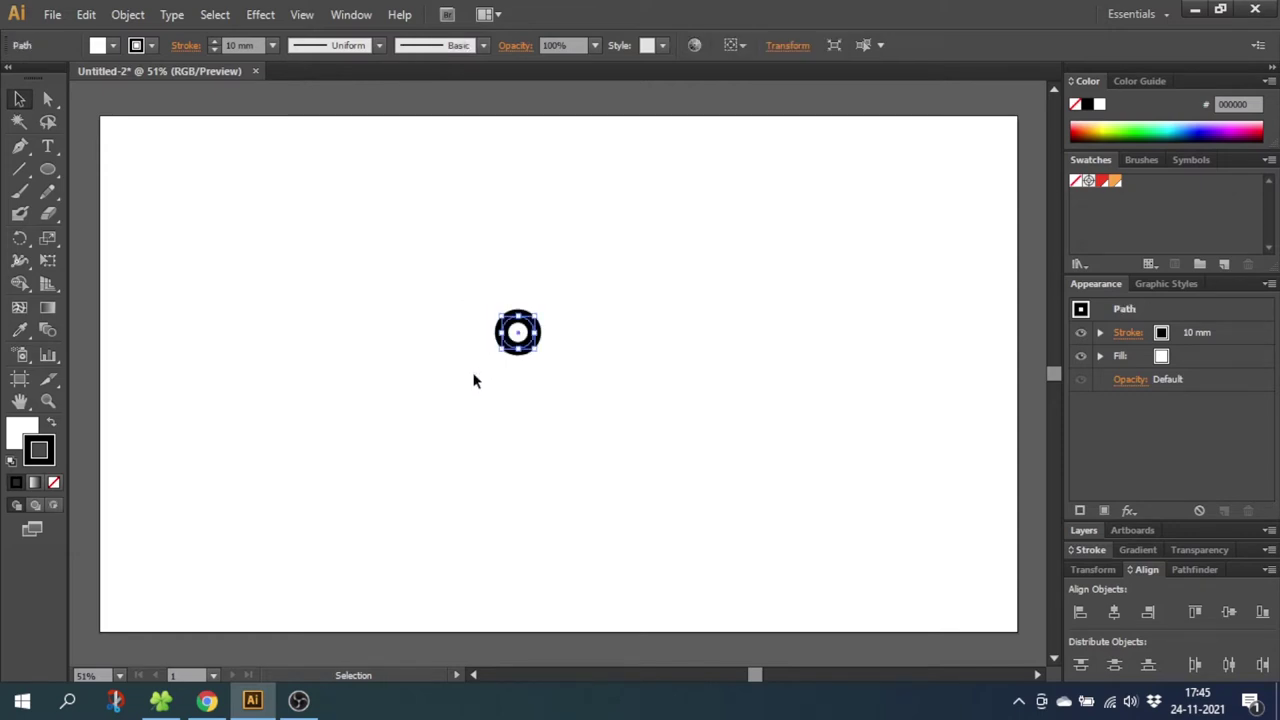
{"action": "left_click", "coordinate": [1103, 181]}
{"action": "key", "text": "x"}
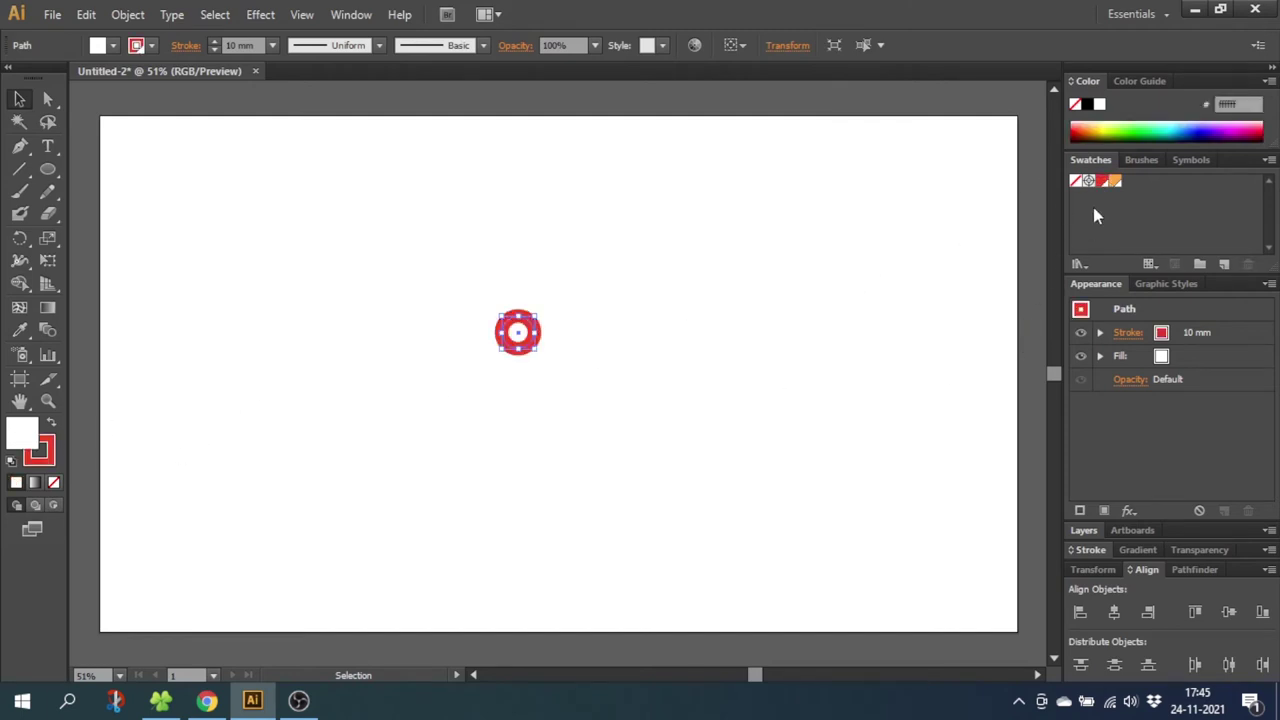
{"action": "left_click", "coordinate": [1115, 181]}
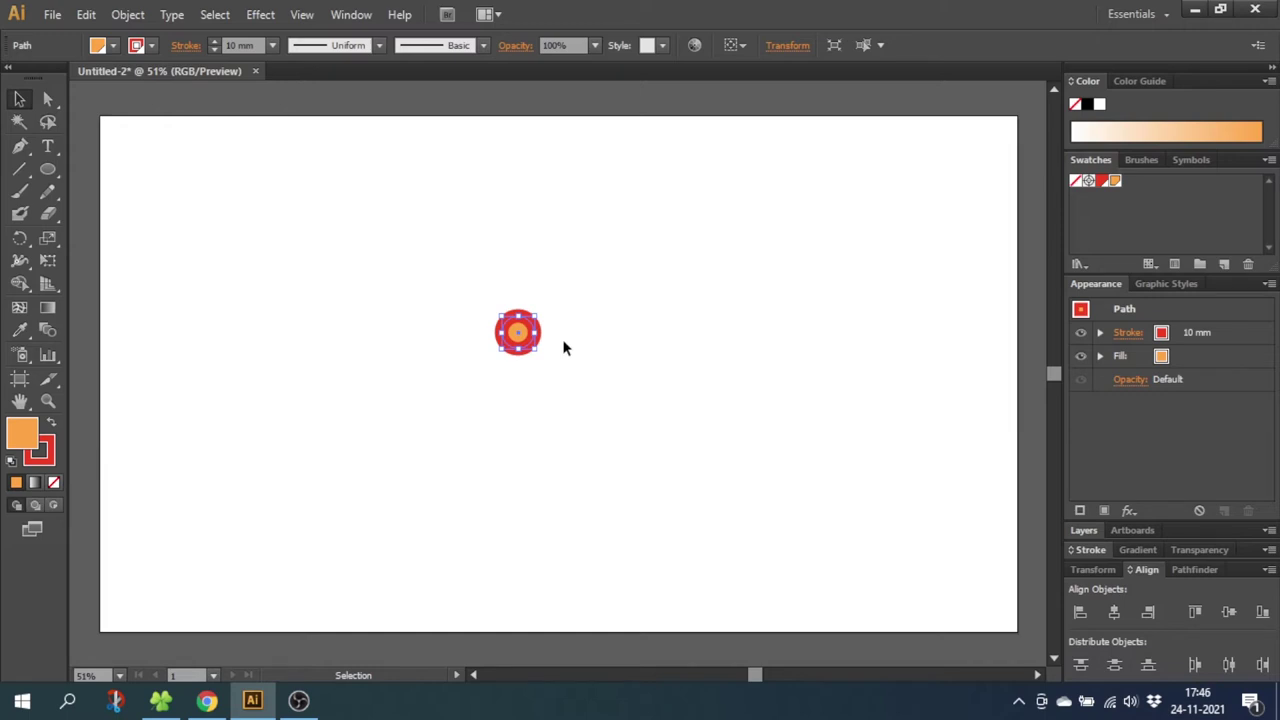
{"action": "left_click", "coordinate": [128, 14]}
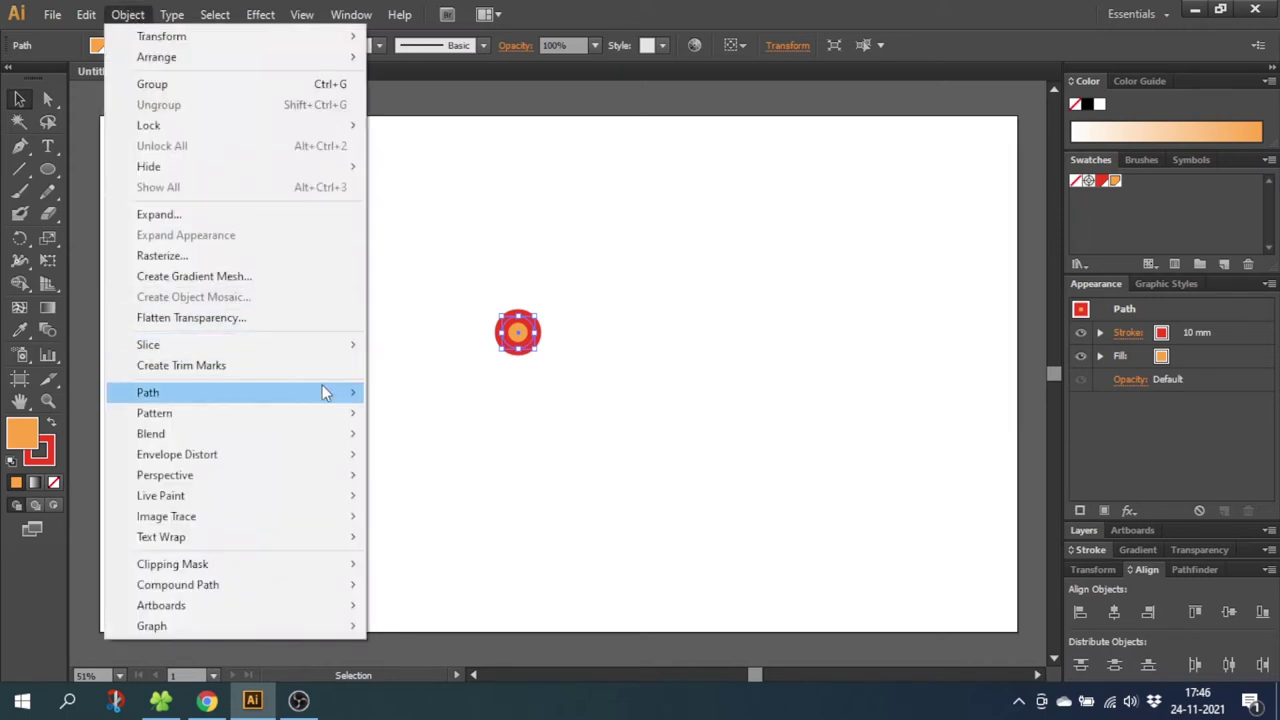
Offset the circle's path outward by 20 to add an outer ring.
{"action": "mouse_move", "coordinate": [323, 392]}
{"action": "left_click", "coordinate": [422, 460]}
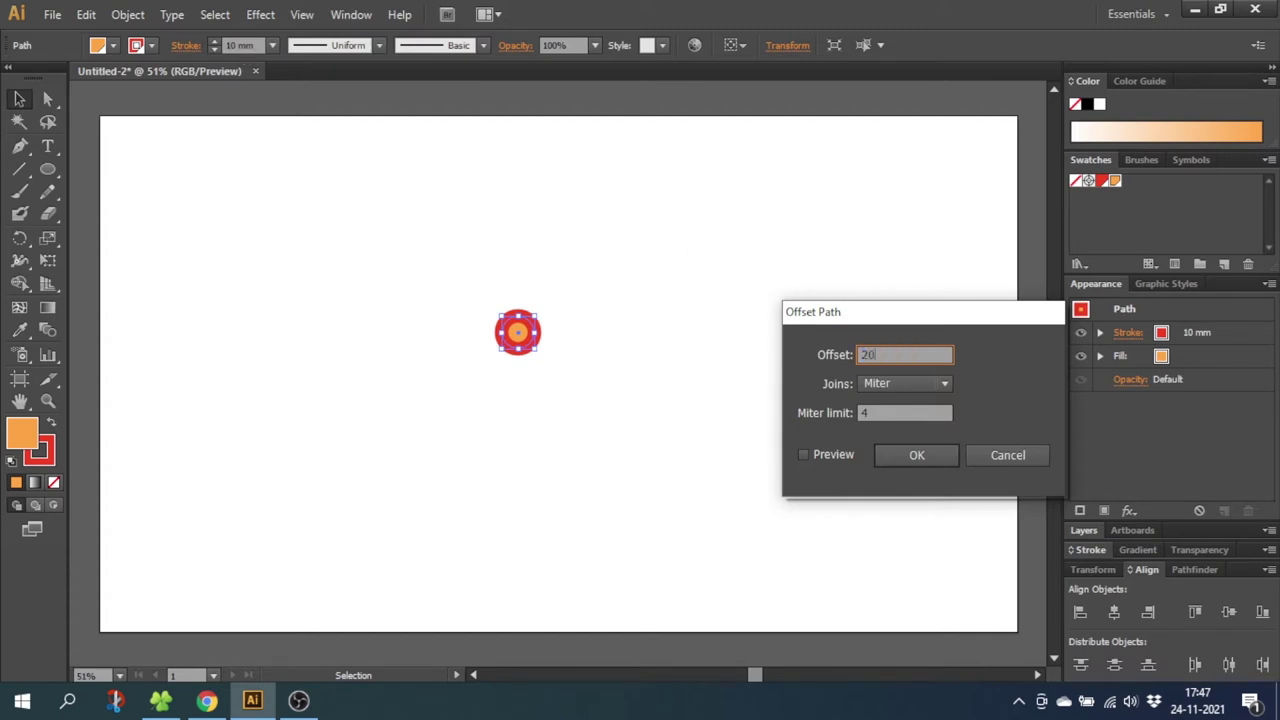
{"action": "left_click", "coordinate": [910, 458]}
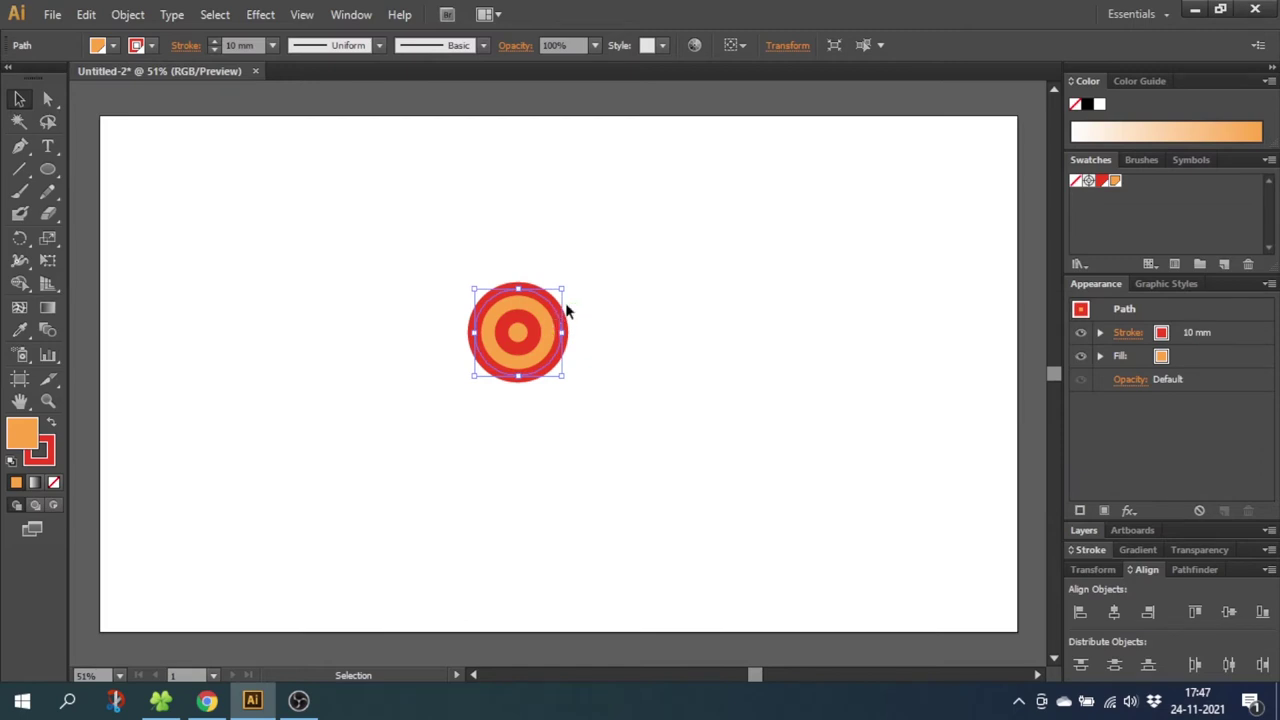
Apply a second offset path for a larger ring, then select all the rings.
{"action": "left_click", "coordinate": [129, 14]}
{"action": "mouse_move", "coordinate": [171, 411]}
{"action": "left_click", "coordinate": [432, 458]}
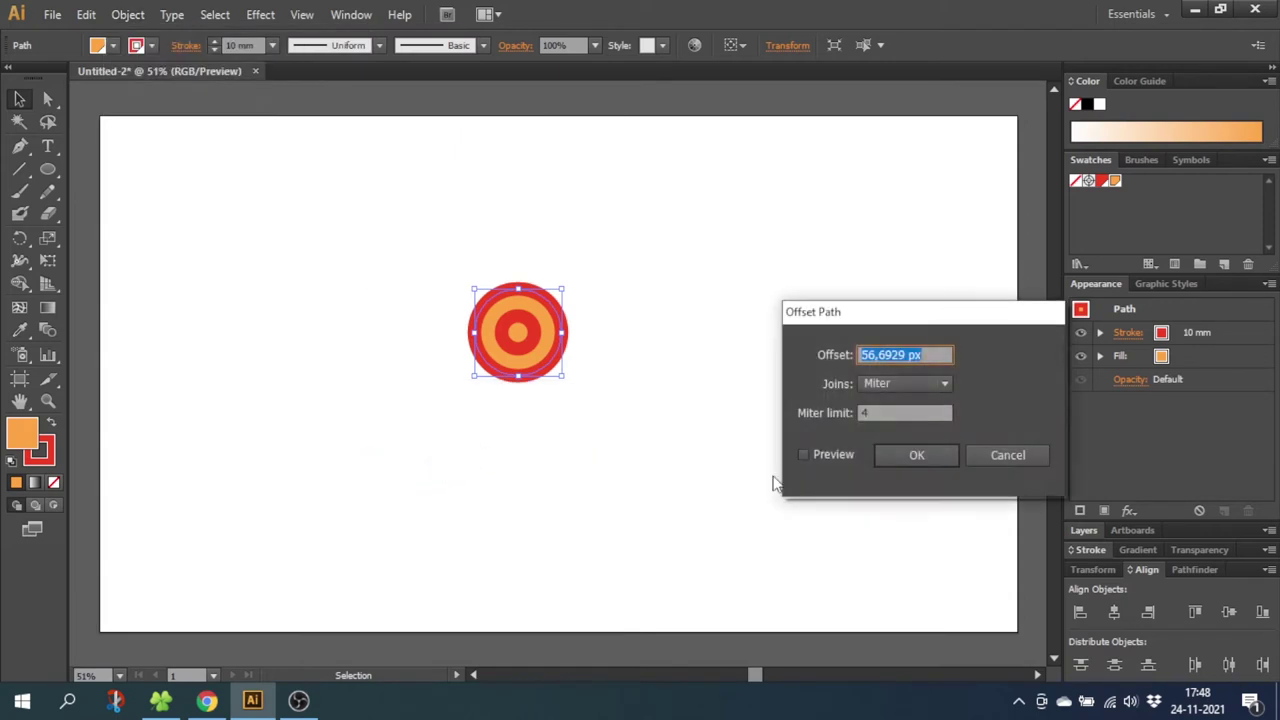
{"action": "left_click", "coordinate": [916, 455]}
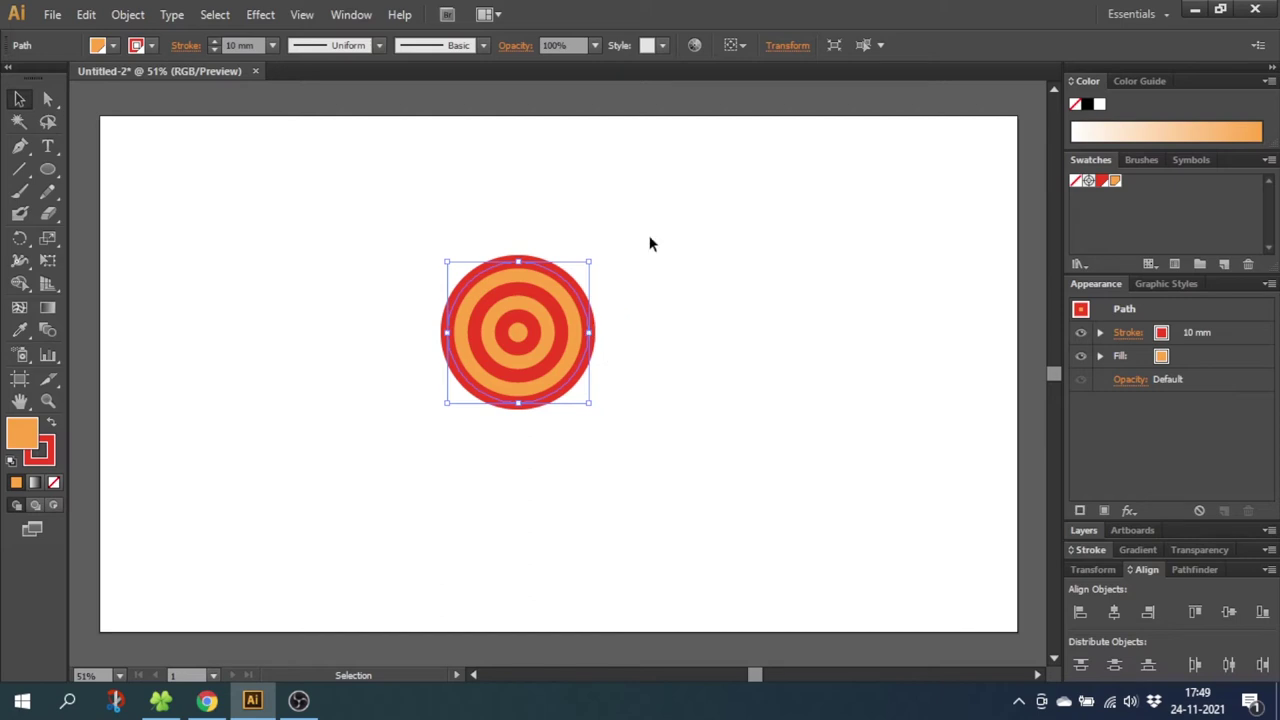
{"action": "left_click_drag", "start_coordinate": [651, 243], "coordinate": [434, 436]}
Make a pattern from the rings with Brick by Row tiling and Size Tile to Art checked.
{"action": "left_click", "coordinate": [129, 17]}
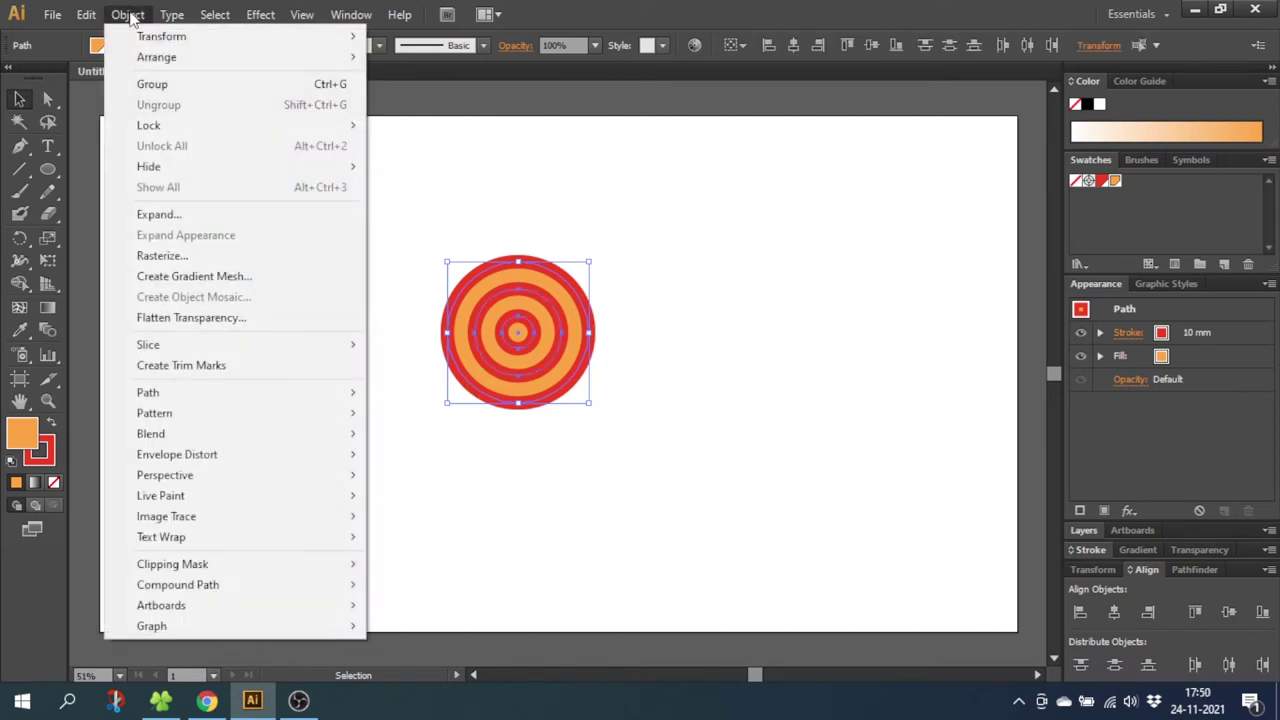
{"action": "mouse_move", "coordinate": [251, 415]}
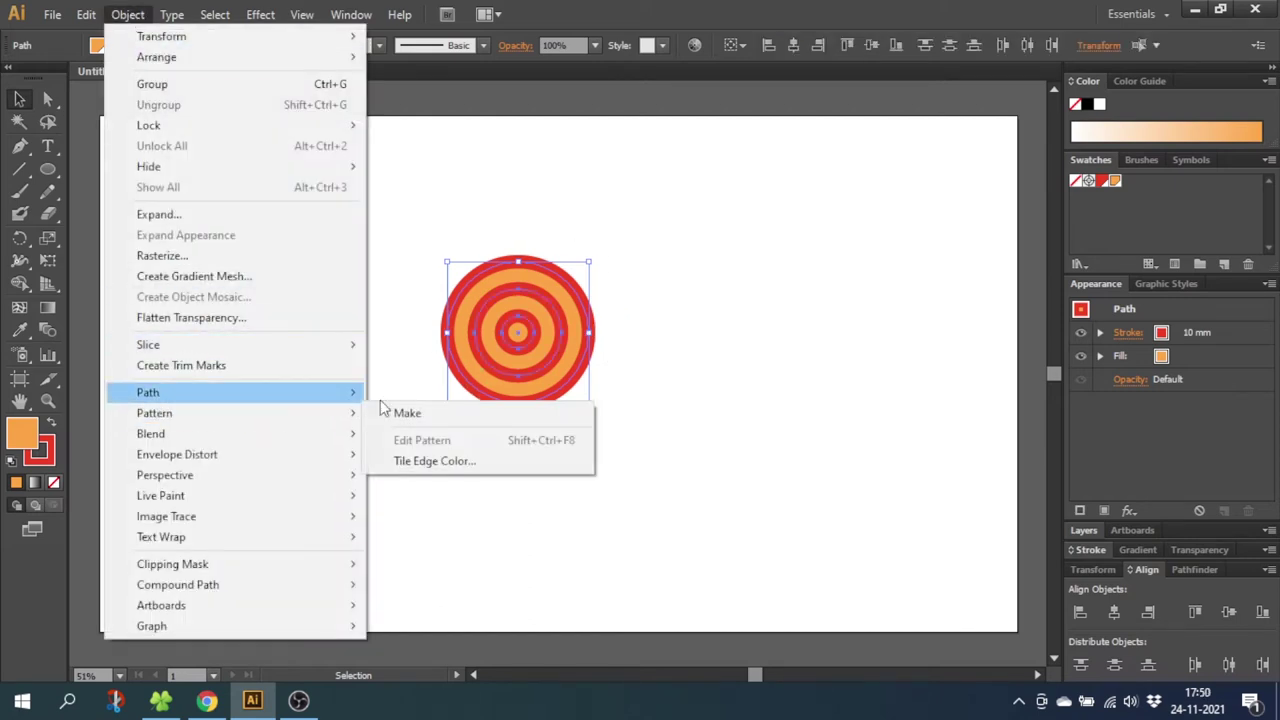
{"action": "left_click", "coordinate": [402, 413]}
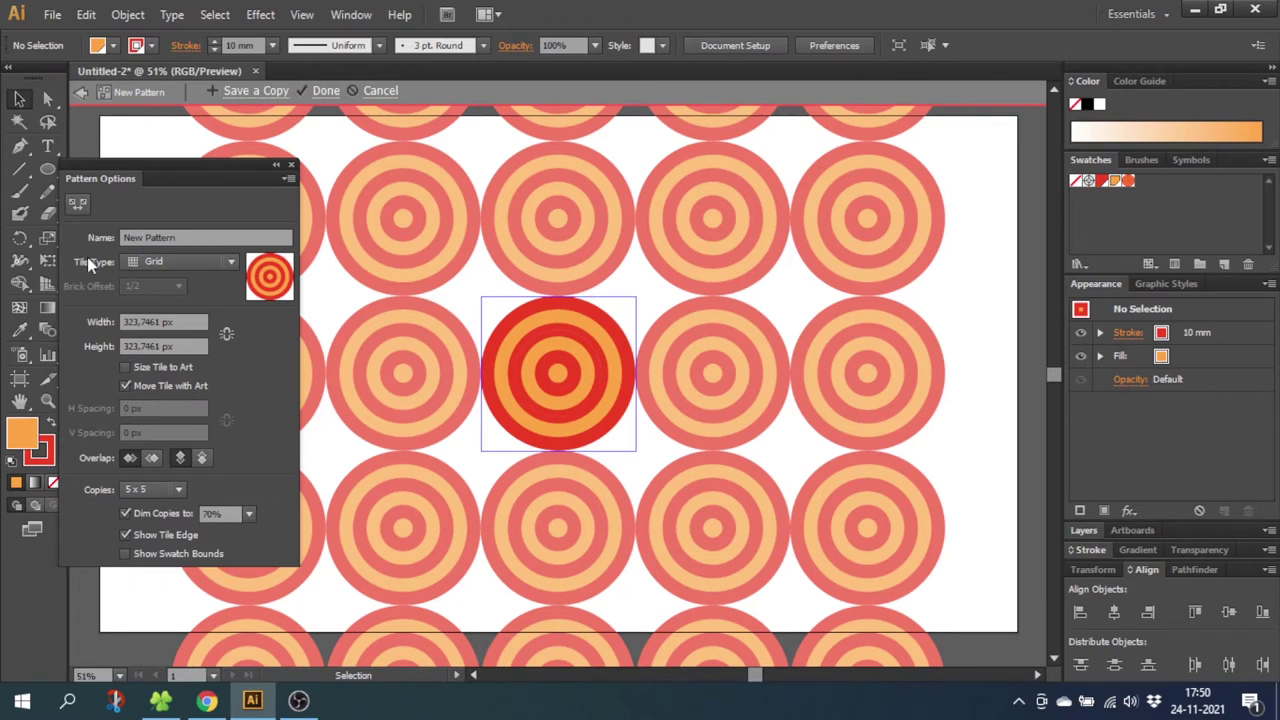
{"action": "left_click", "coordinate": [178, 261]}
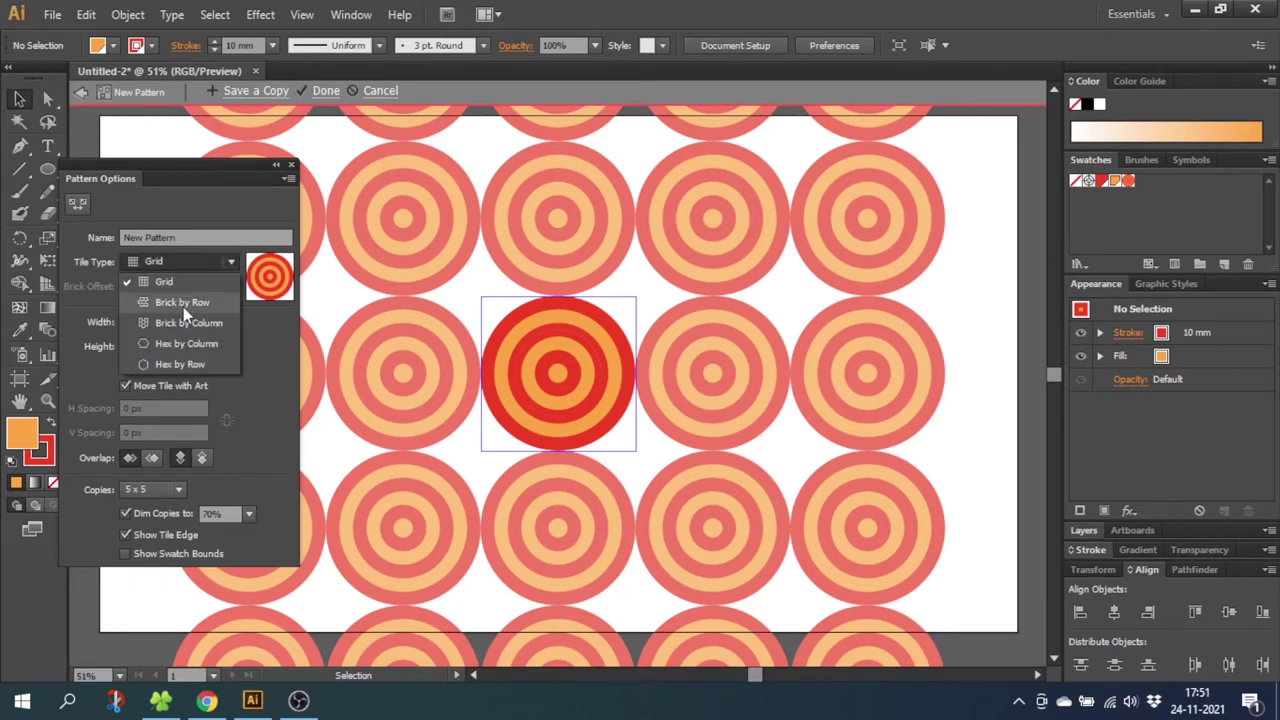
{"action": "left_click", "coordinate": [183, 305]}
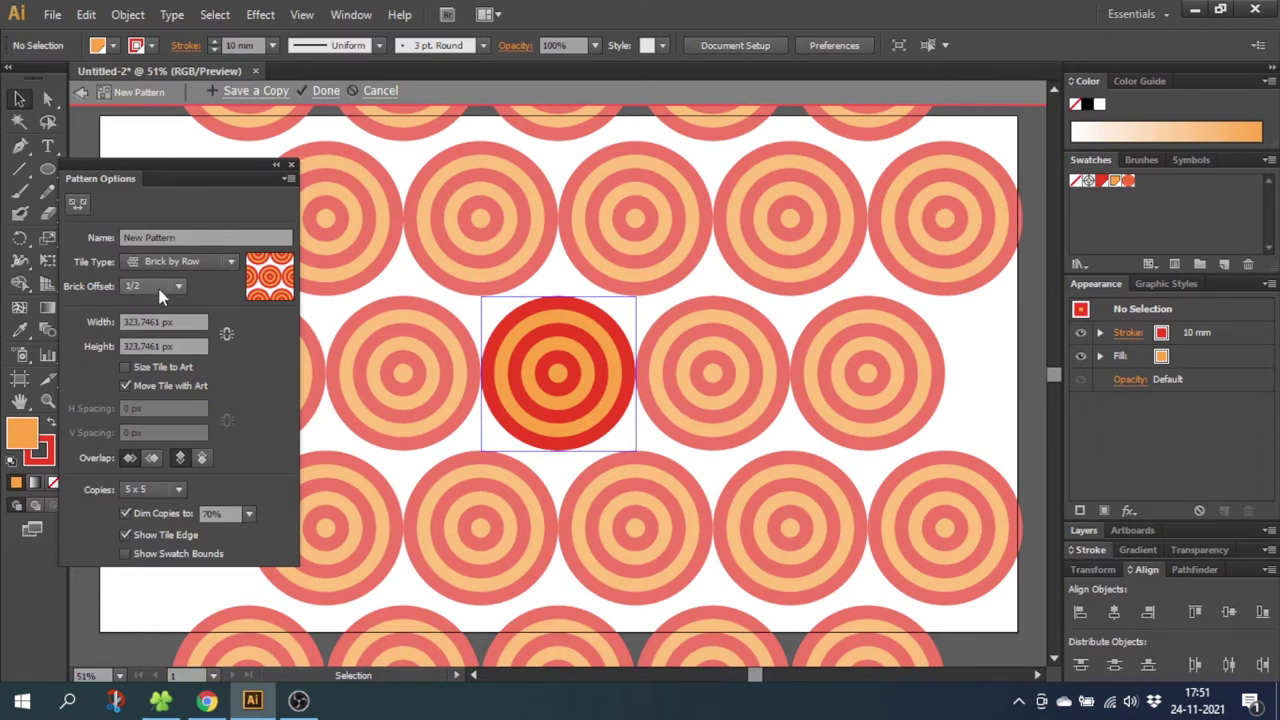
{"action": "left_click", "coordinate": [126, 368]}
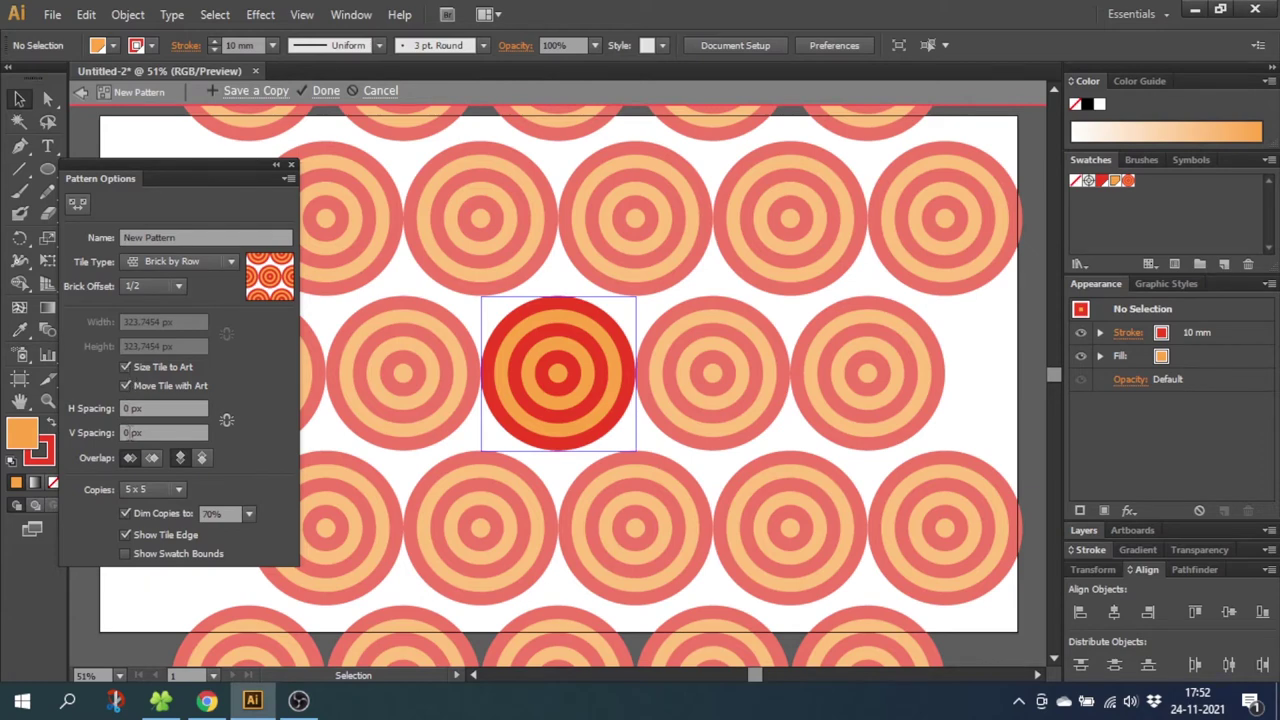
{"action": "double_click", "coordinate": [127, 432]}
Set V Spacing to -160 px and bring each tile's top arcs in front of the row below.
{"action": "type", "text": "-160"}
{"action": "key", "text": "Return"}
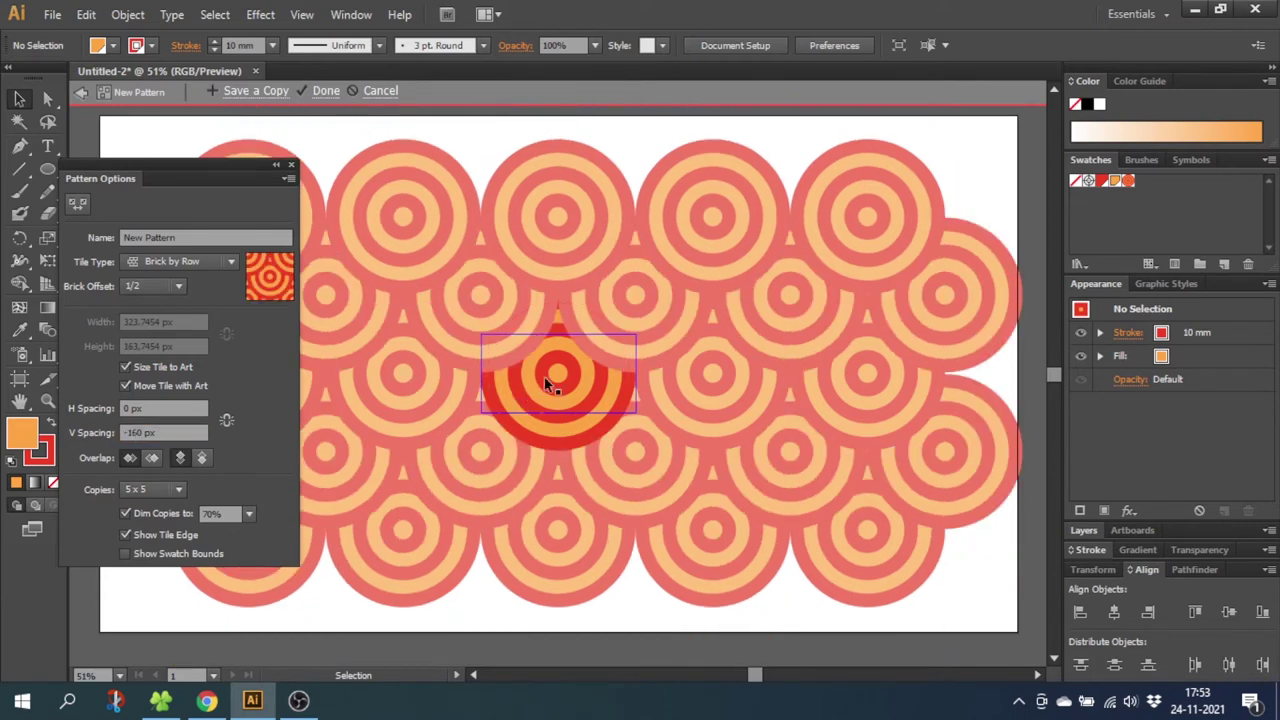
{"action": "left_click", "coordinate": [201, 458]}
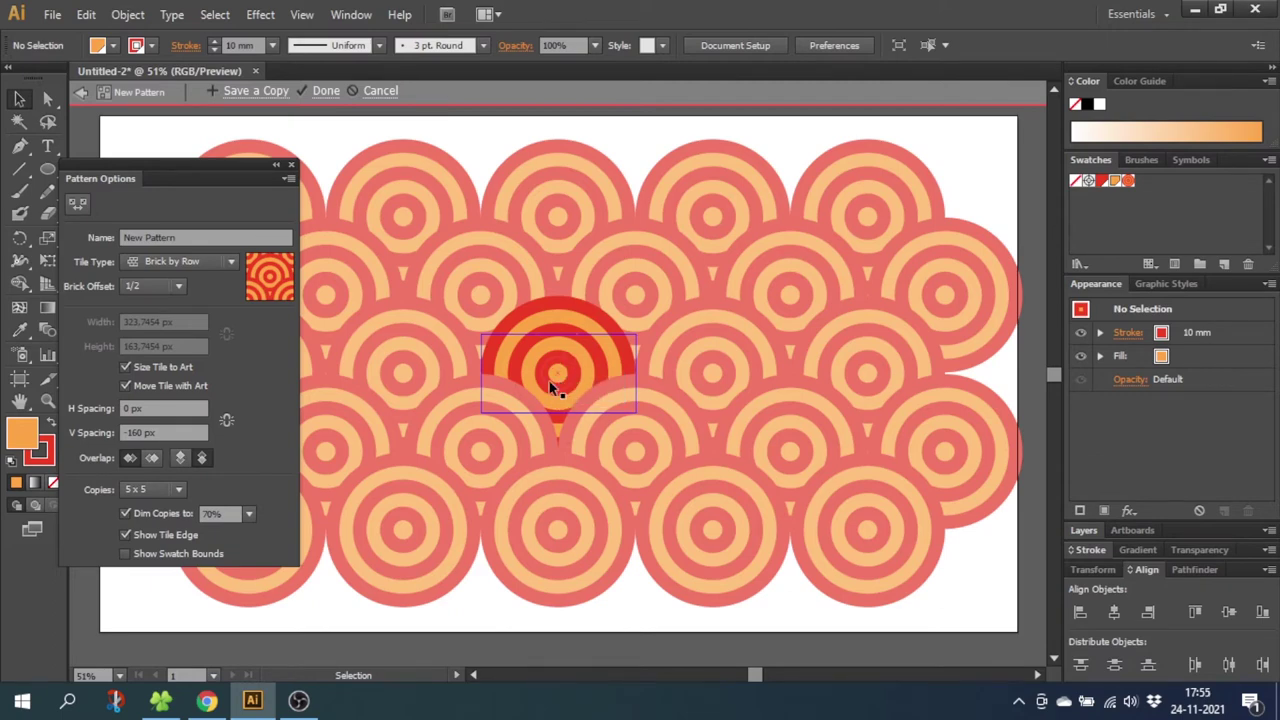
Tighten V Spacing to -245 px and save the pattern as the 'New Pattern' swatch.
{"action": "double_click", "coordinate": [141, 432]}
{"action": "type", "text": "-245"}
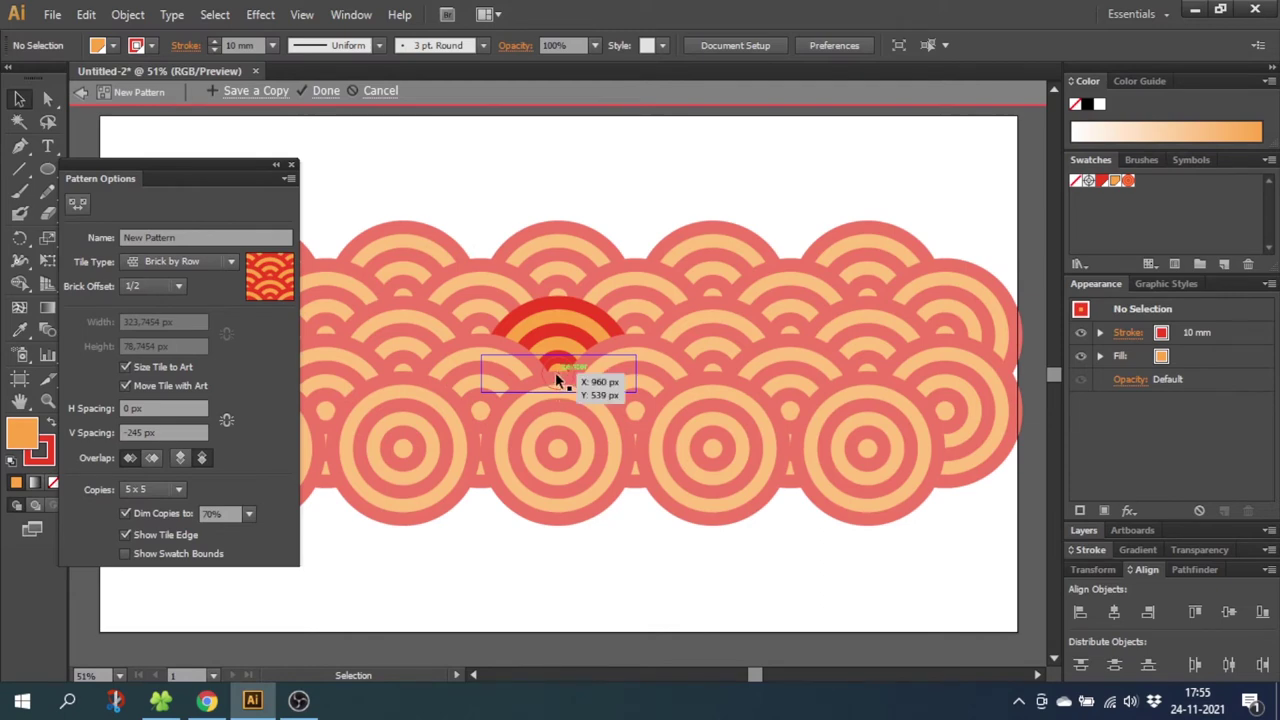
{"action": "left_click", "coordinate": [323, 92]}
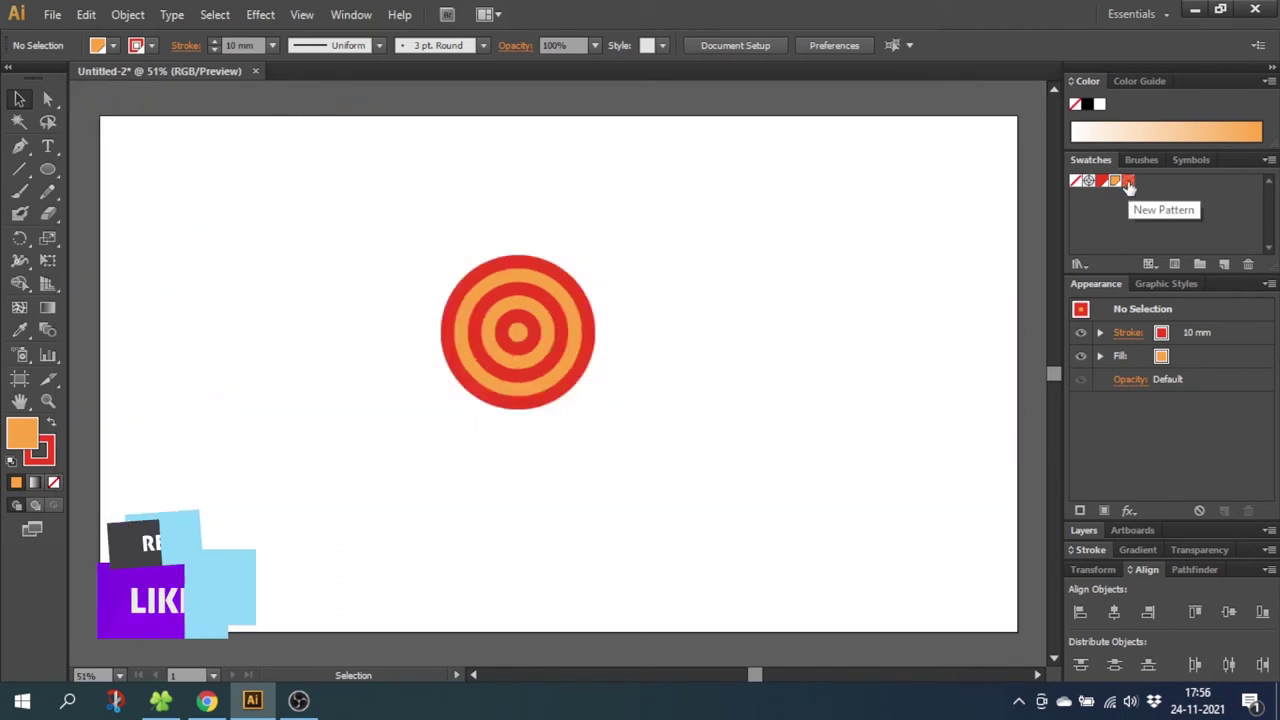
Delete the concentric ring target and draw a large rectangle on the artboard.
{"action": "left_click_drag", "start_coordinate": [739, 222], "coordinate": [383, 467]}
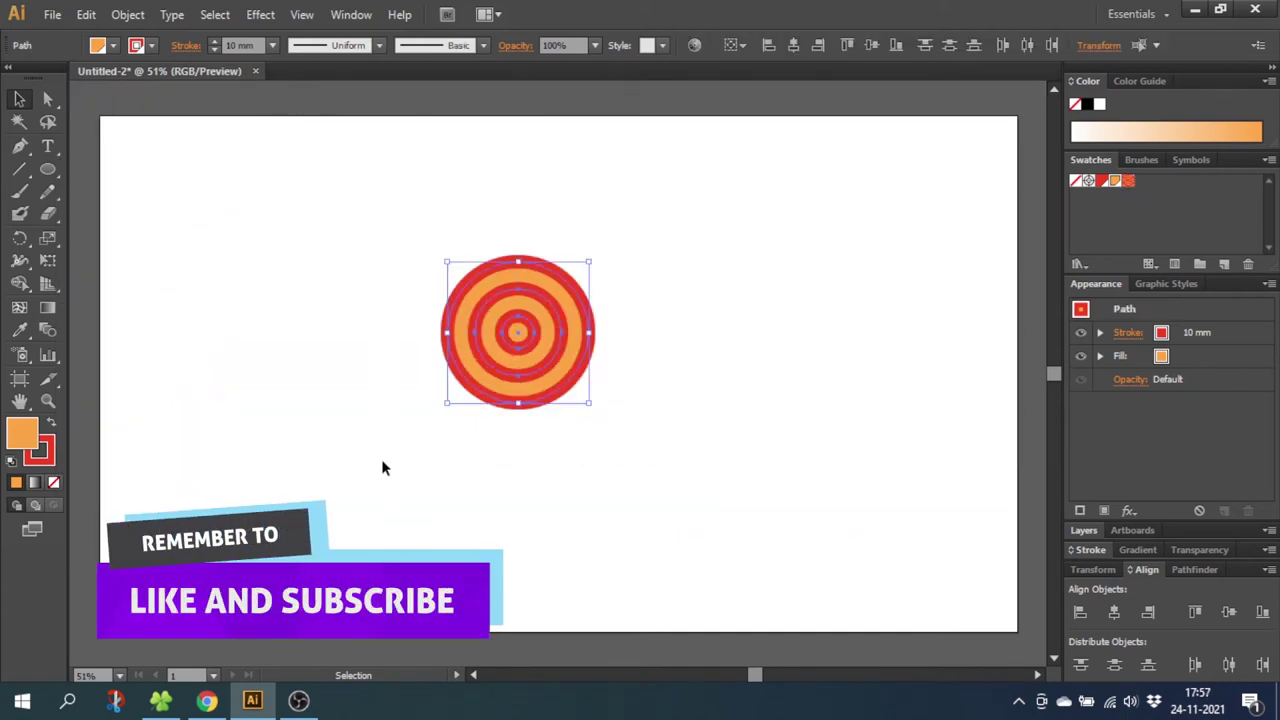
{"action": "key", "text": "Delete"}
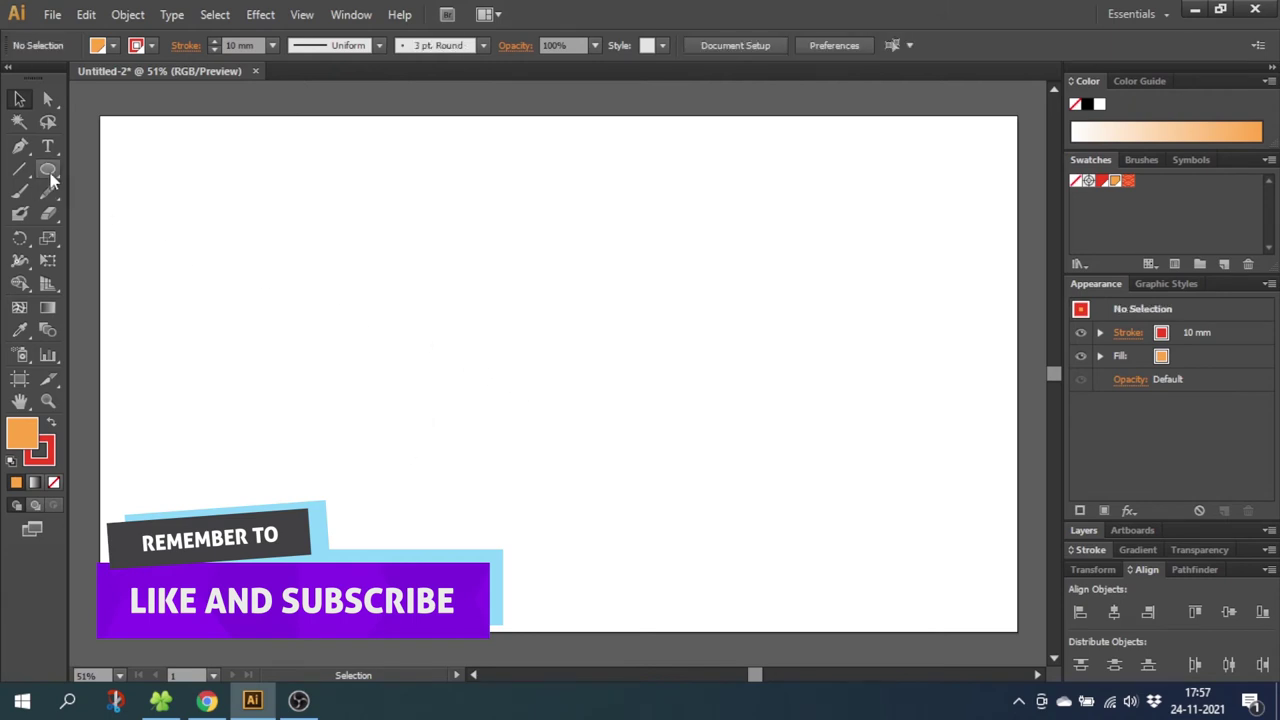
{"action": "left_click_drag", "start_coordinate": [48, 170], "coordinate": [109, 177]}
{"action": "left_click_drag", "start_coordinate": [236, 180], "coordinate": [694, 491]}
Set the rectangle's fill and stroke to None and fill it with the New Pattern swatch.
{"action": "left_click", "coordinate": [55, 483]}
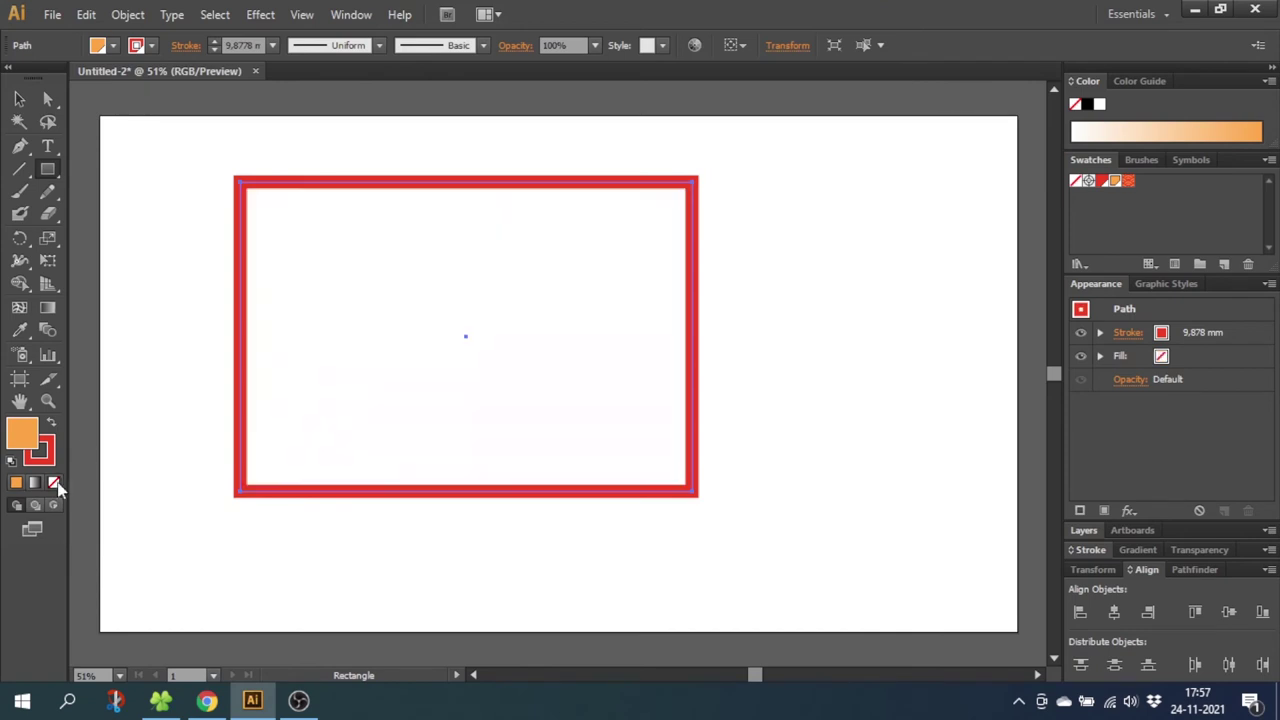
{"action": "left_click", "coordinate": [55, 483]}
{"action": "key", "text": "x"}
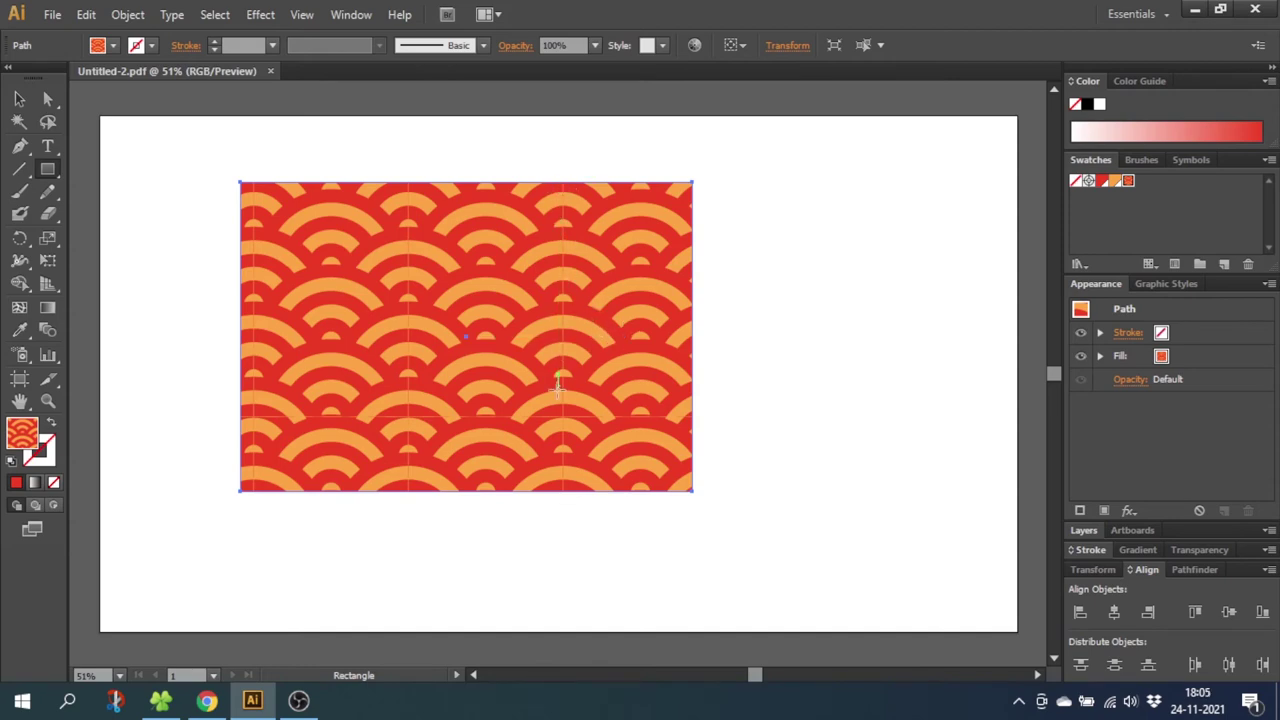
{"action": "left_click_drag", "start_coordinate": [557, 385], "coordinate": [557, 455]}
{"action": "left_click", "coordinate": [52, 15]}
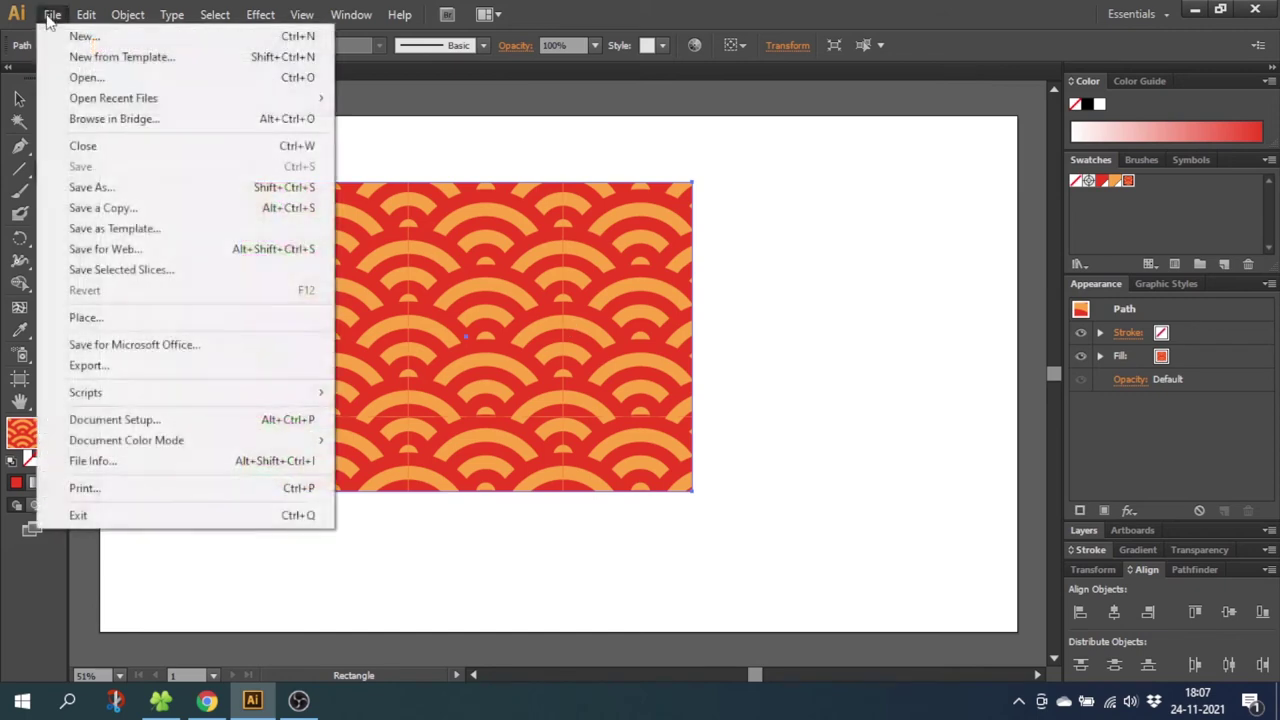
Export the artwork as a PNG named Untitled-2, reviewing the PNG anti-aliasing options.
{"action": "left_click", "coordinate": [117, 367]}
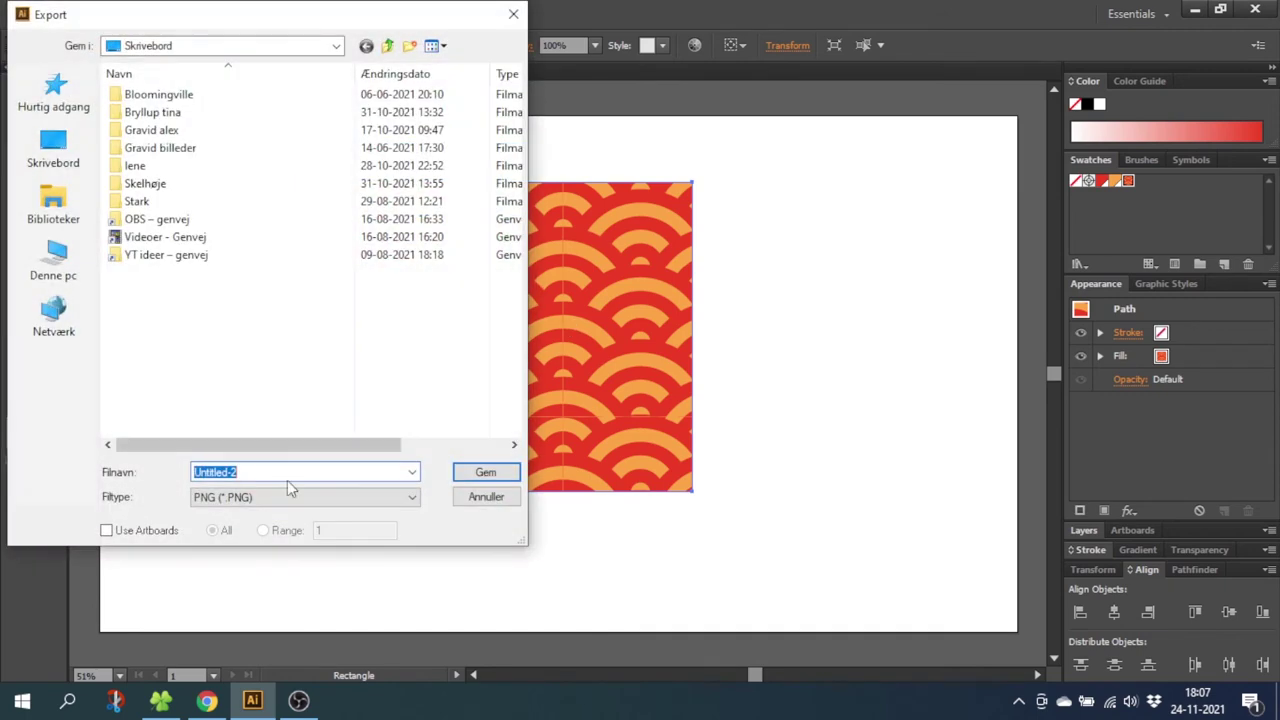
{"action": "left_click", "coordinate": [465, 476]}
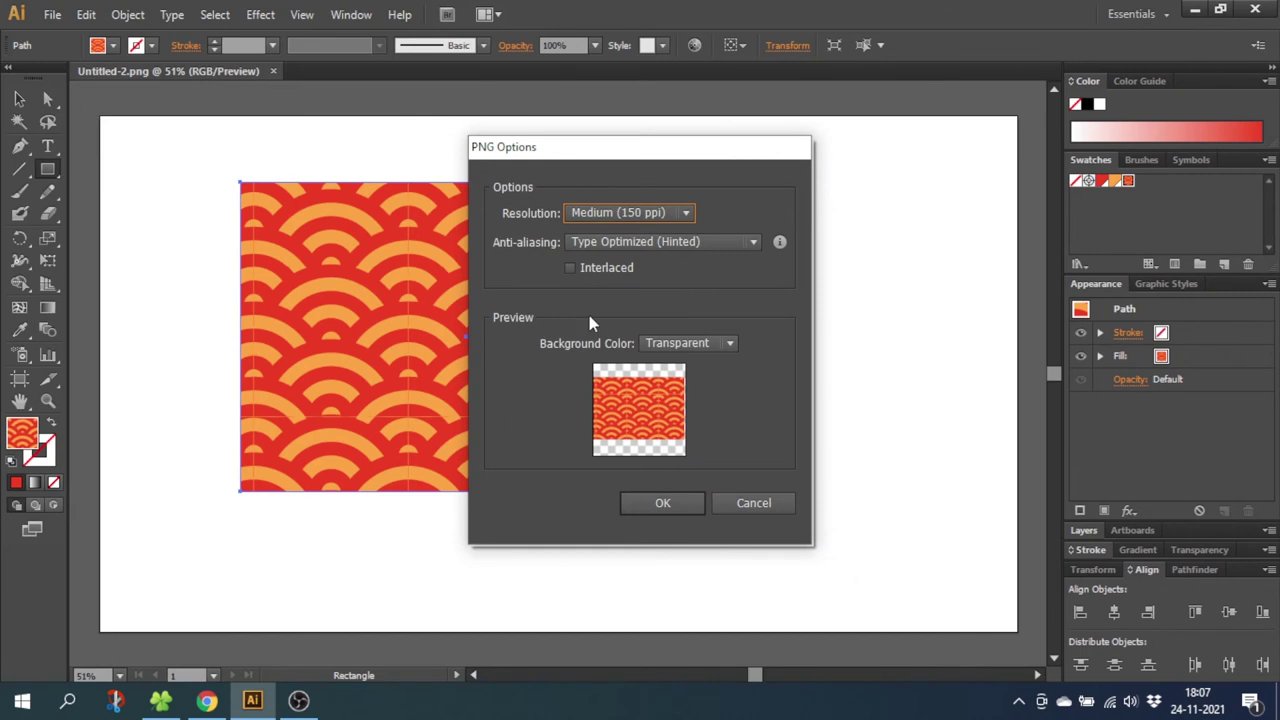
{"action": "left_click", "coordinate": [600, 241]}
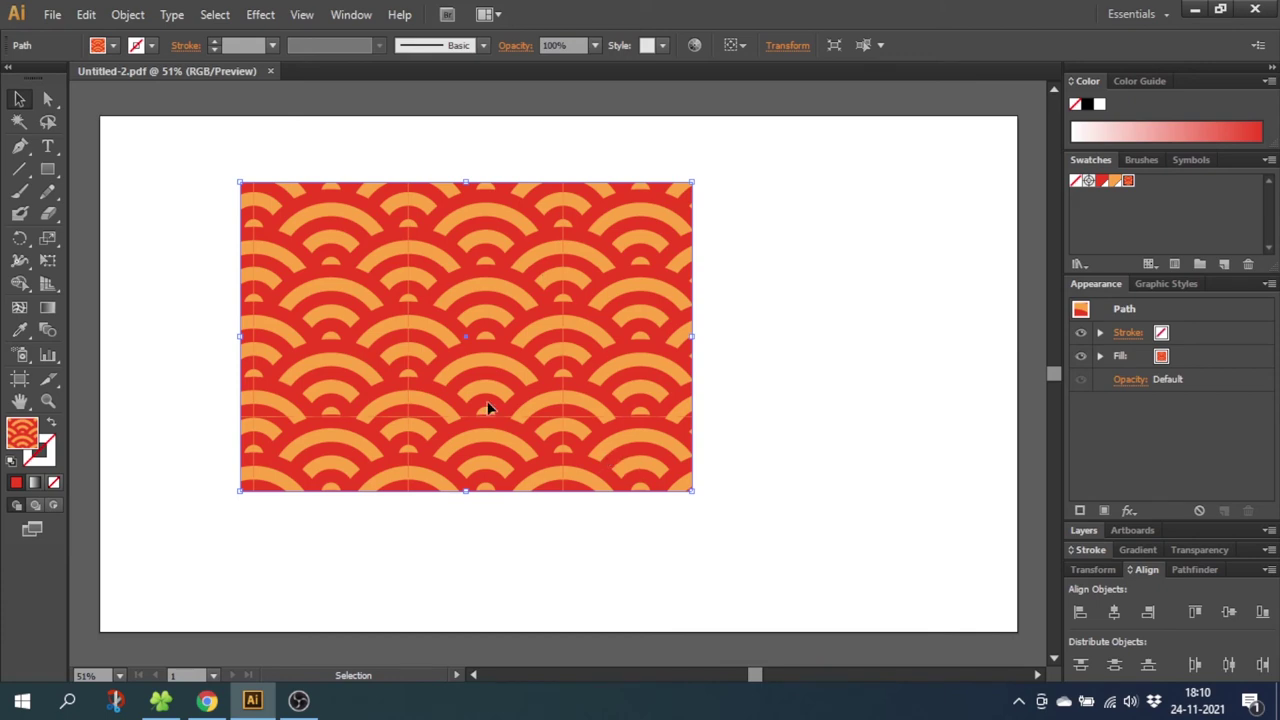
{"action": "right_click", "coordinate": [539, 312]}
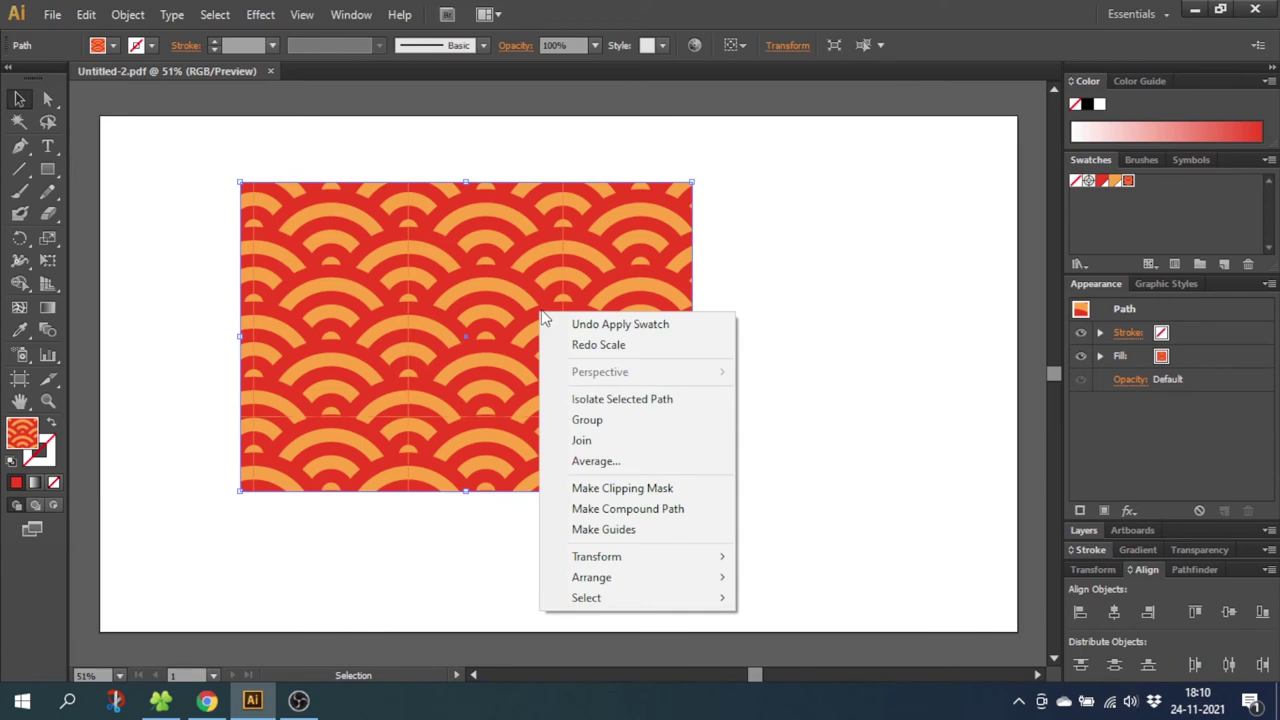
Scale only the rectangle's pattern uniformly to 50%, after previewing it at 10%.
{"action": "mouse_move", "coordinate": [645, 566]}
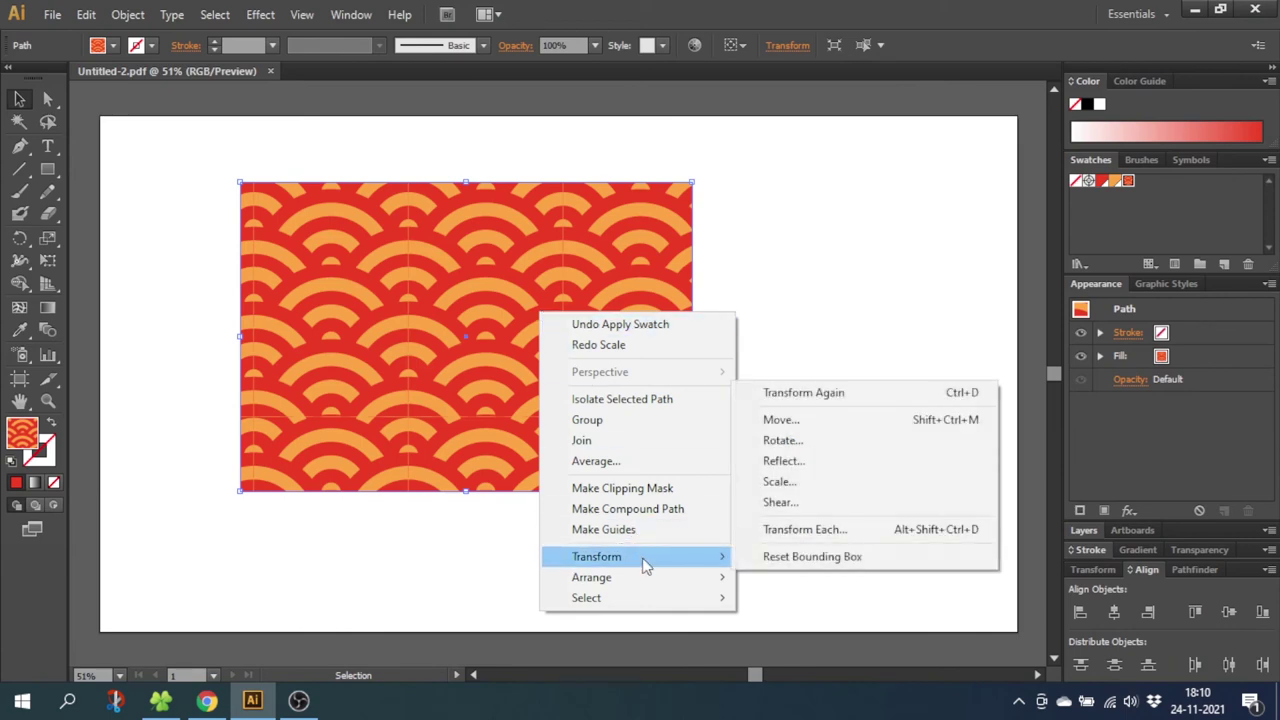
{"action": "left_click", "coordinate": [790, 483]}
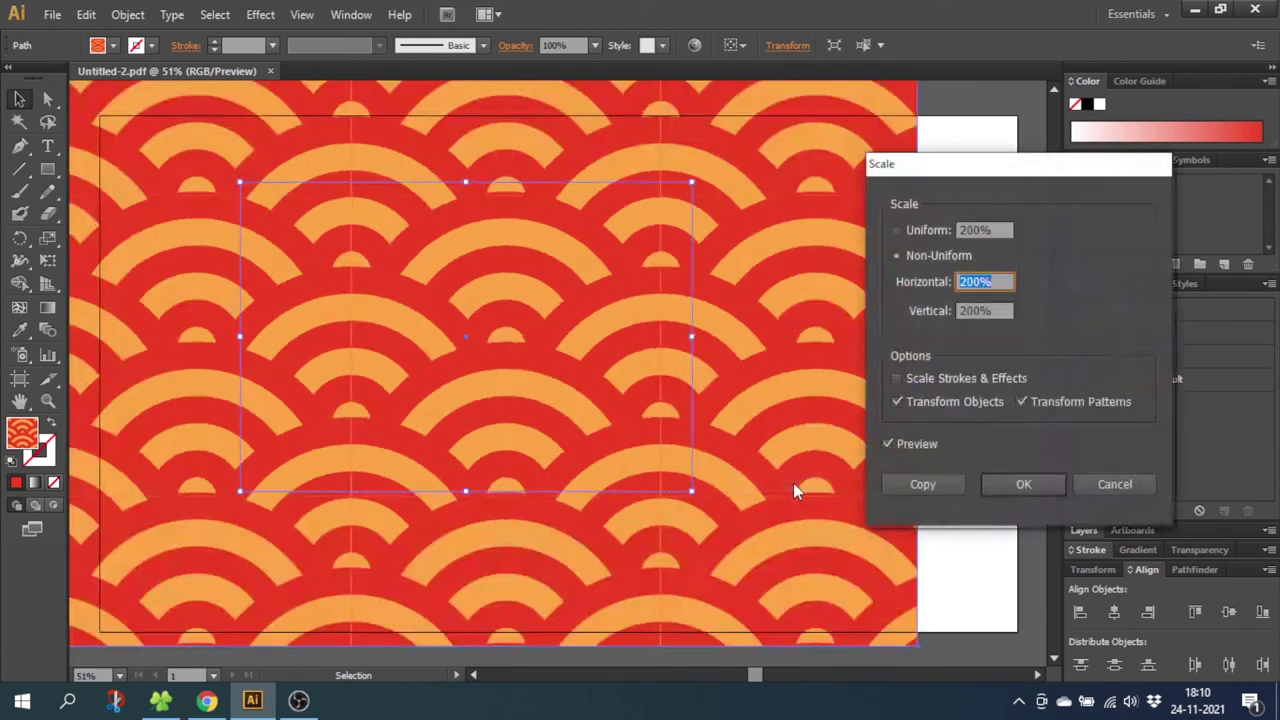
{"action": "left_click", "coordinate": [896, 402]}
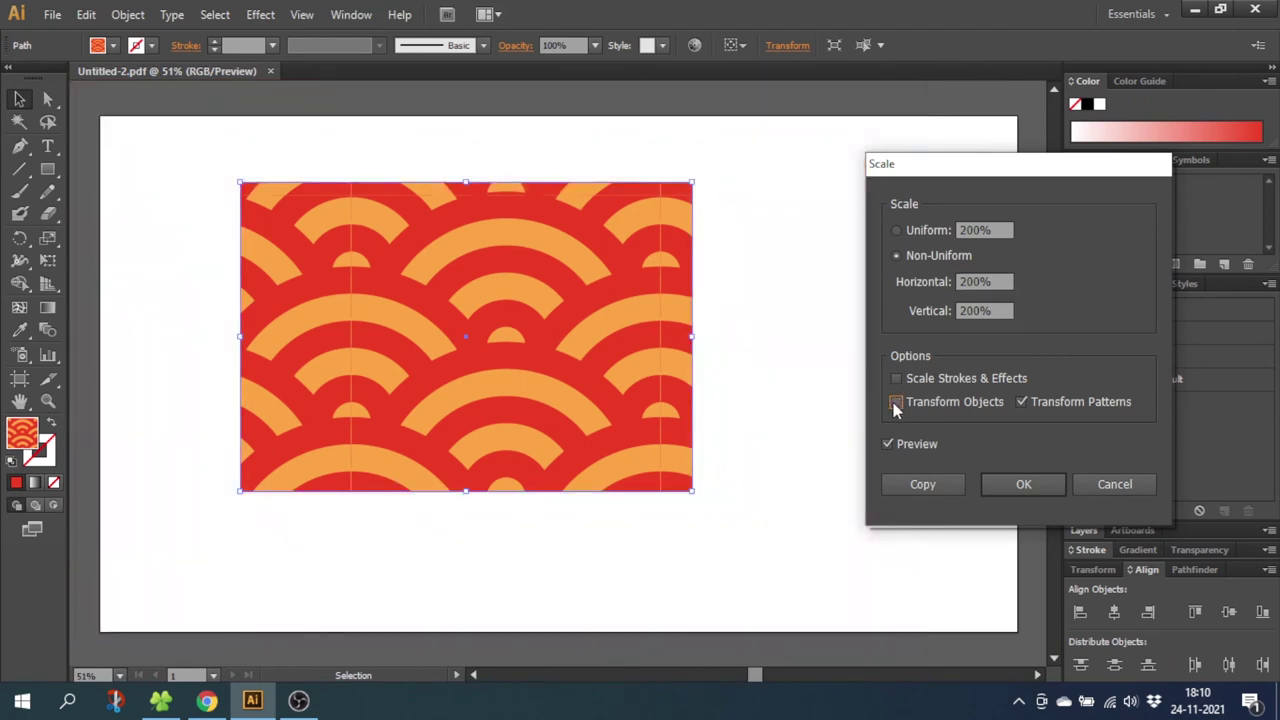
{"action": "left_click", "coordinate": [978, 232]}
{"action": "type", "text": "10"}
{"action": "left_click", "coordinate": [985, 281]}
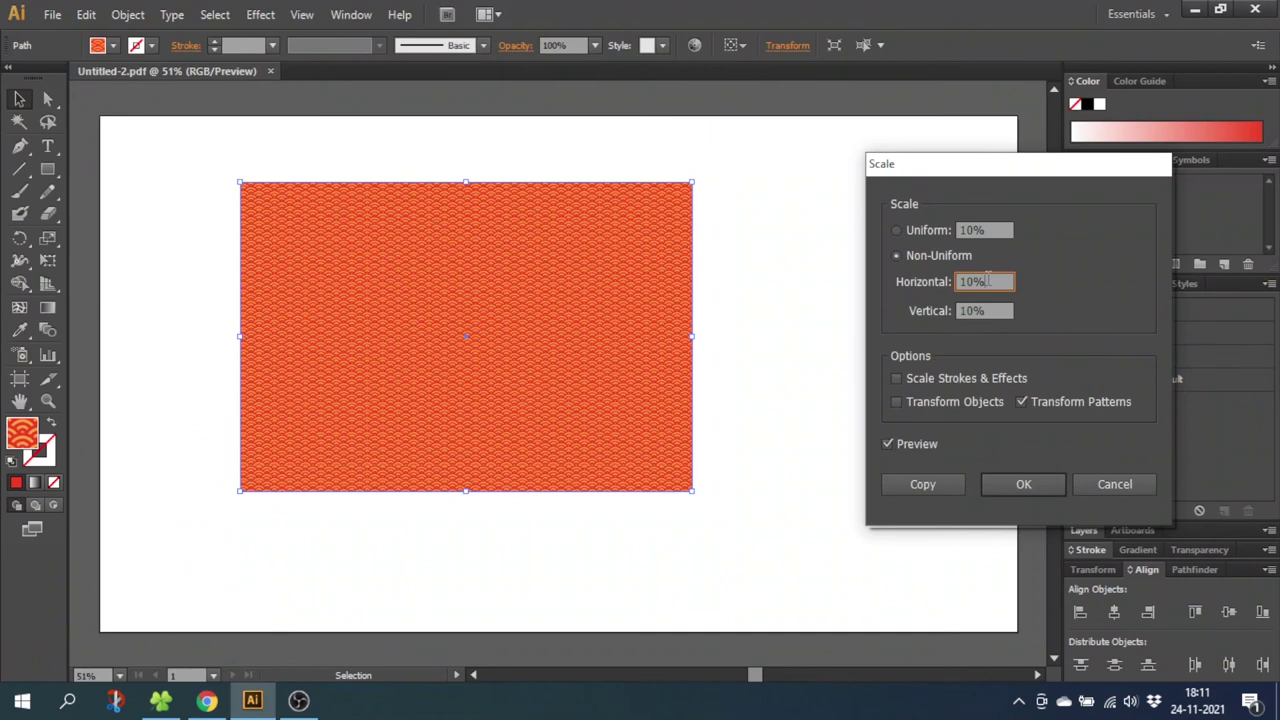
{"action": "left_click", "coordinate": [972, 230]}
{"action": "type", "text": "50"}
{"action": "left_click", "coordinate": [978, 281]}
{"action": "left_click", "coordinate": [1022, 486]}
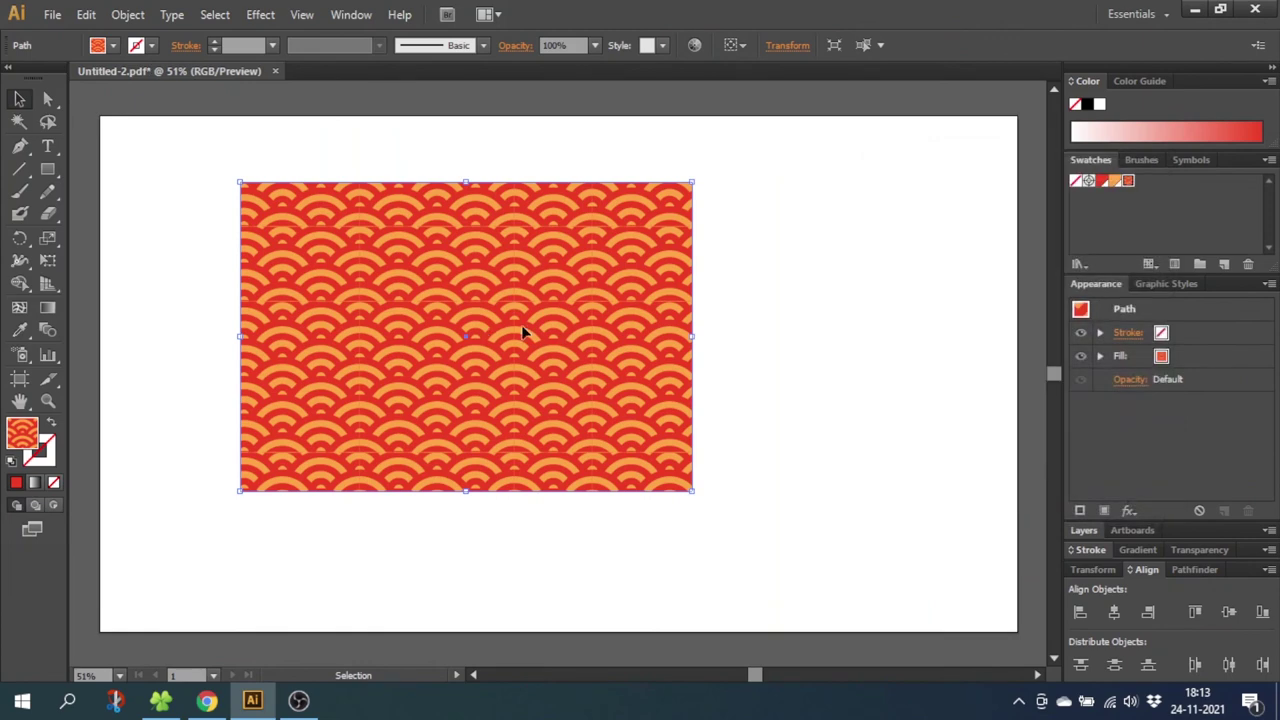
Stretch the rectangle rightward, then edit the pattern: tan fill on the red arc, thinner 8 mm strokes.
{"action": "left_click_drag", "start_coordinate": [695, 336], "coordinate": [965, 336]}
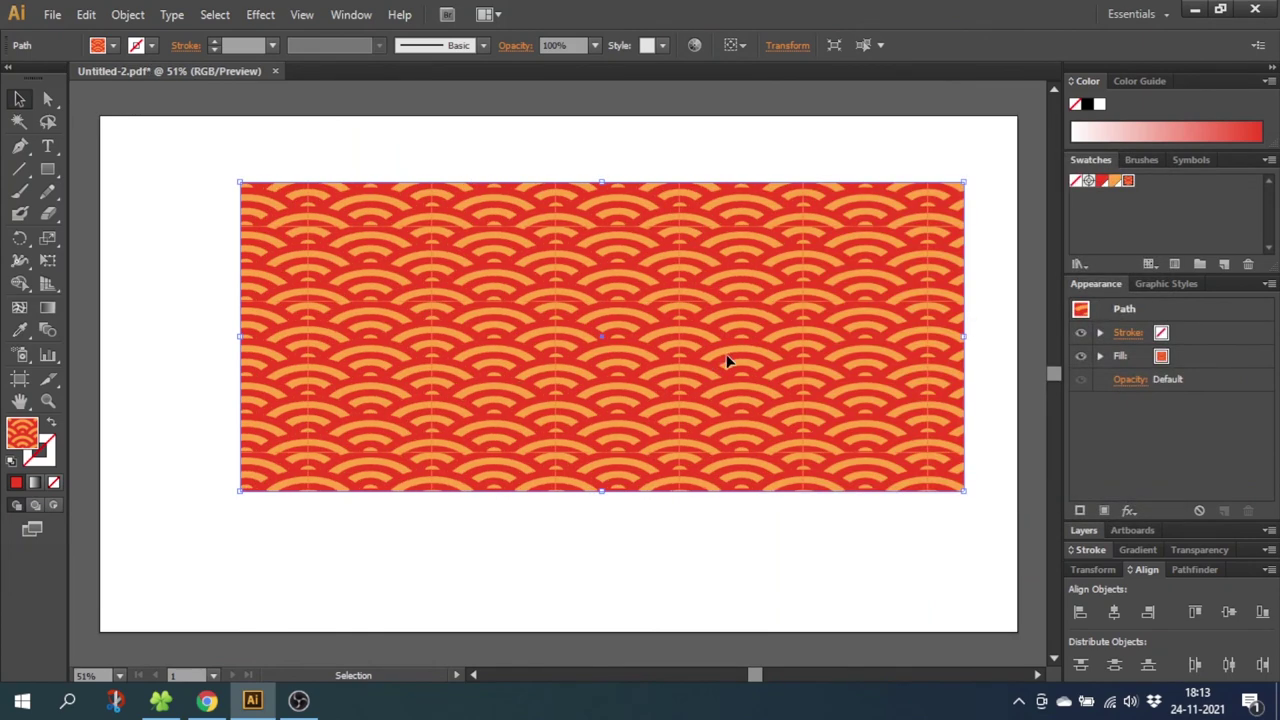
{"action": "left_click", "coordinate": [1128, 182]}
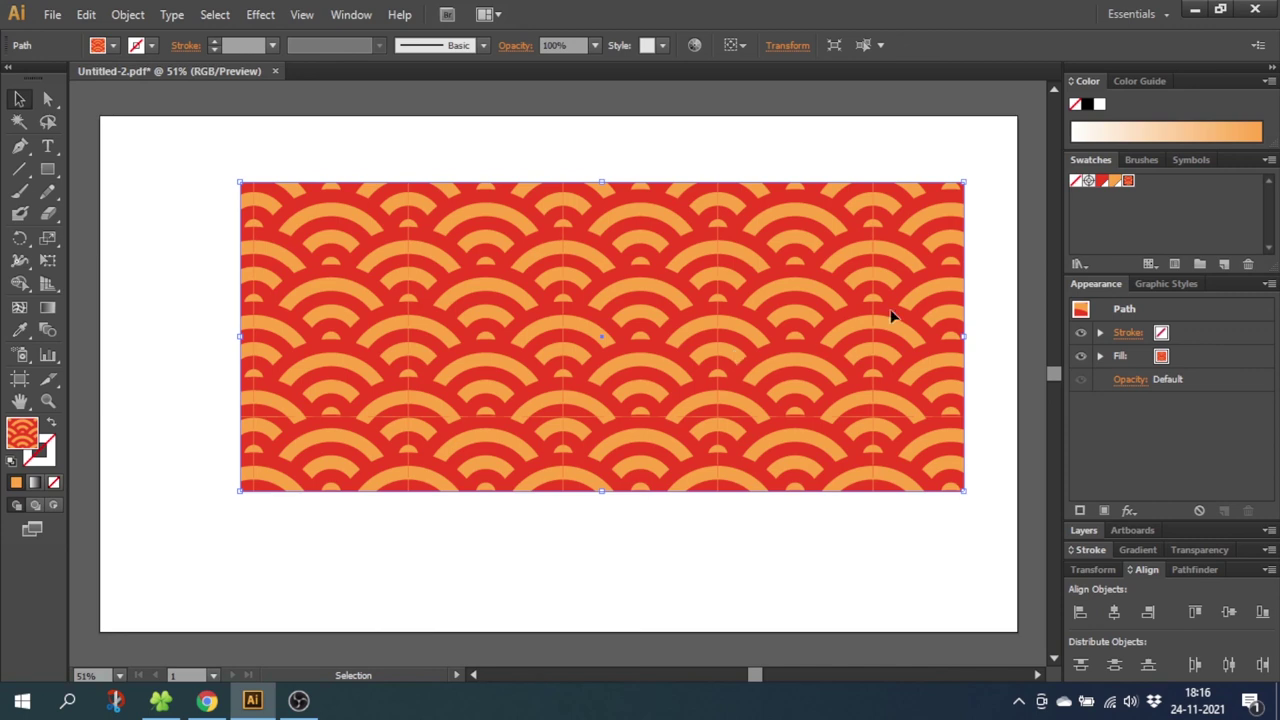
{"action": "double_click", "coordinate": [1128, 181]}
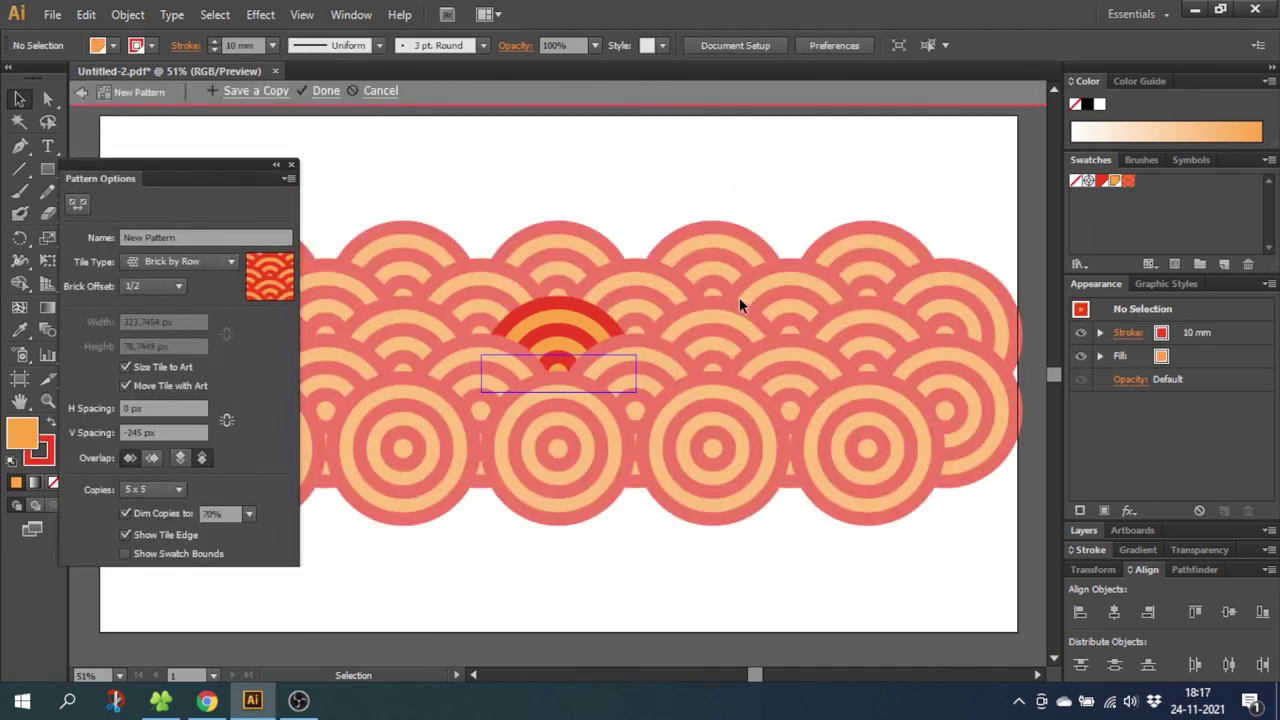
{"action": "left_click", "coordinate": [597, 320]}
{"action": "double_click", "coordinate": [22, 430]}
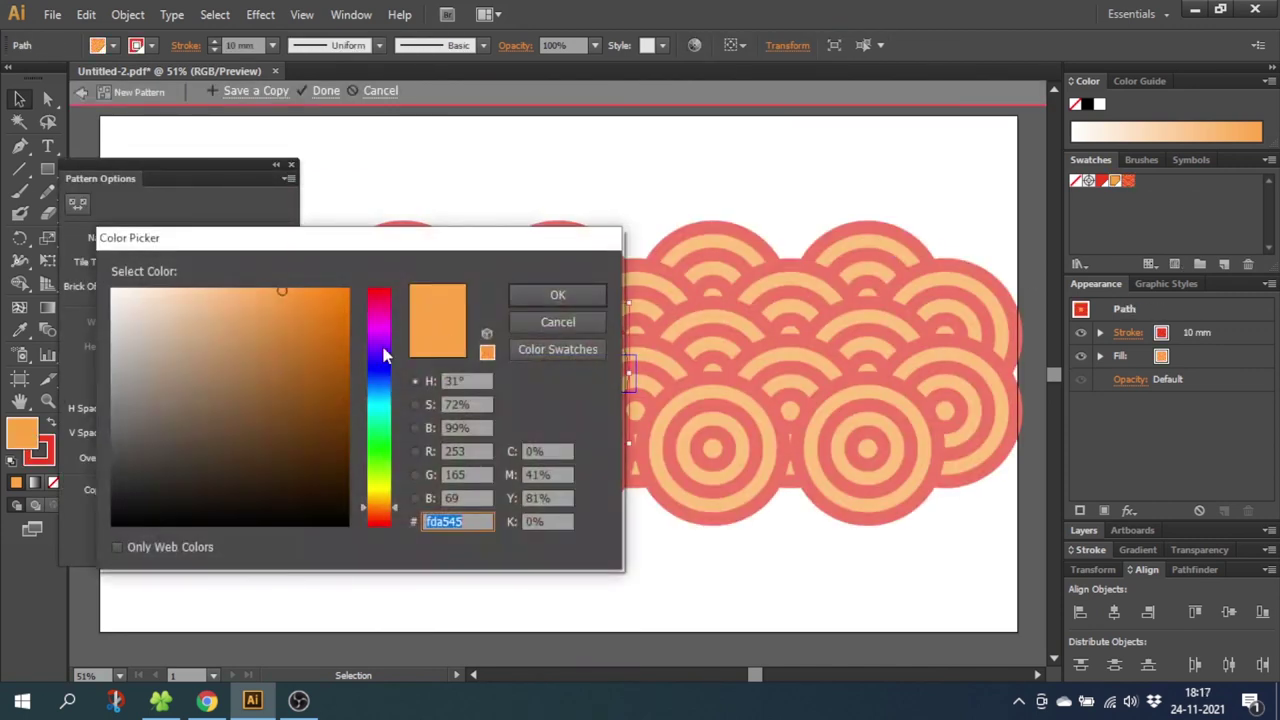
{"action": "left_click", "coordinate": [381, 342]}
{"action": "left_click", "coordinate": [557, 297]}
{"action": "left_click", "coordinate": [214, 49]}
{"action": "left_click", "coordinate": [214, 49]}
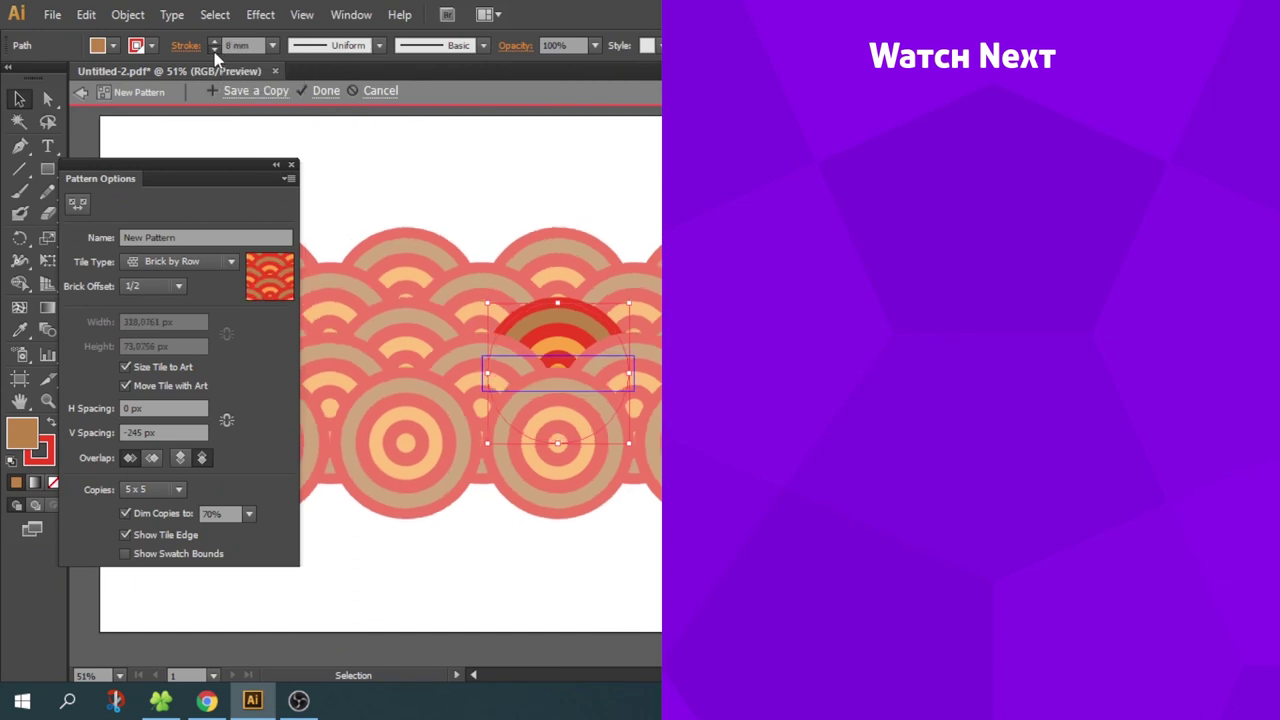